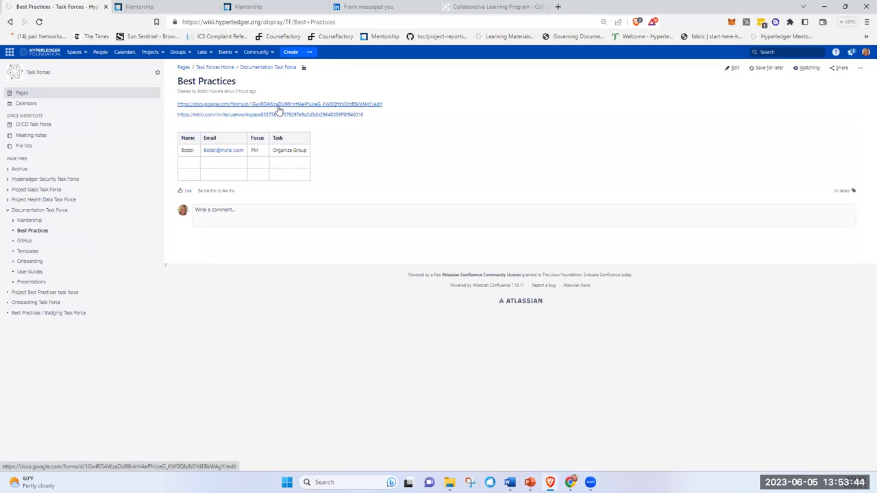
Open the Trello workspace invitation linked on the Best Practices page, view its login form, and close it
click(284, 115)
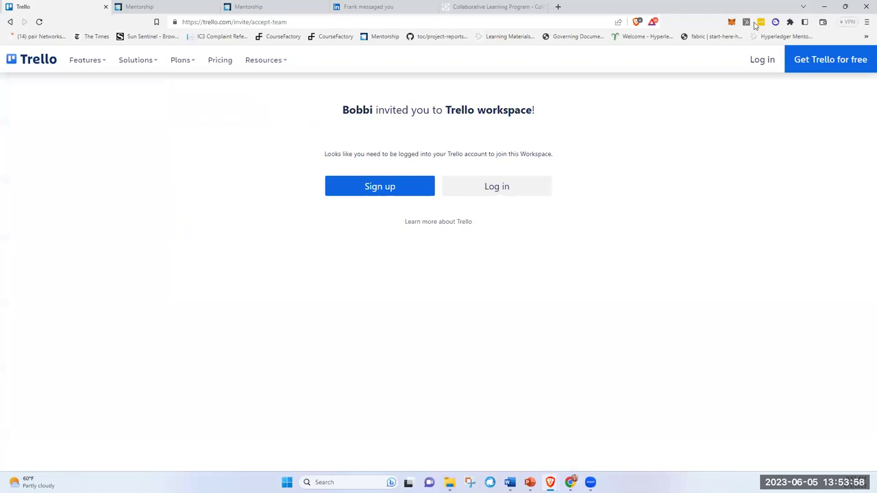
click(764, 61)
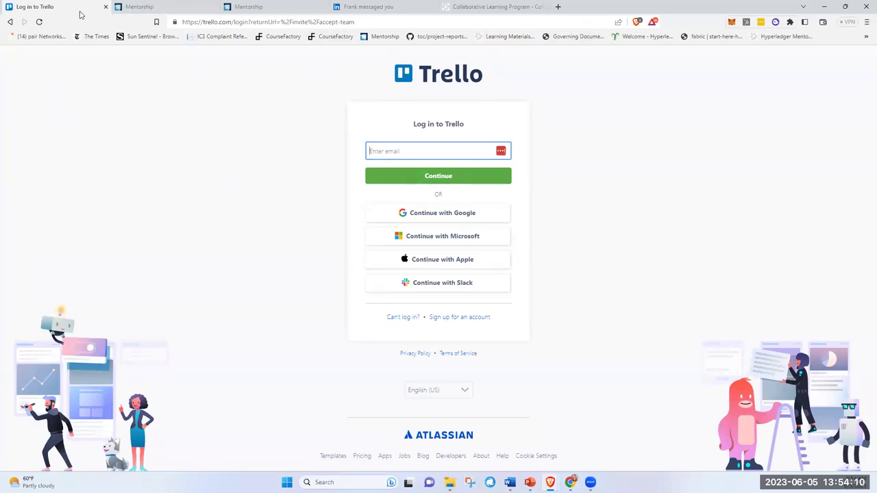
key(ctrl+w)
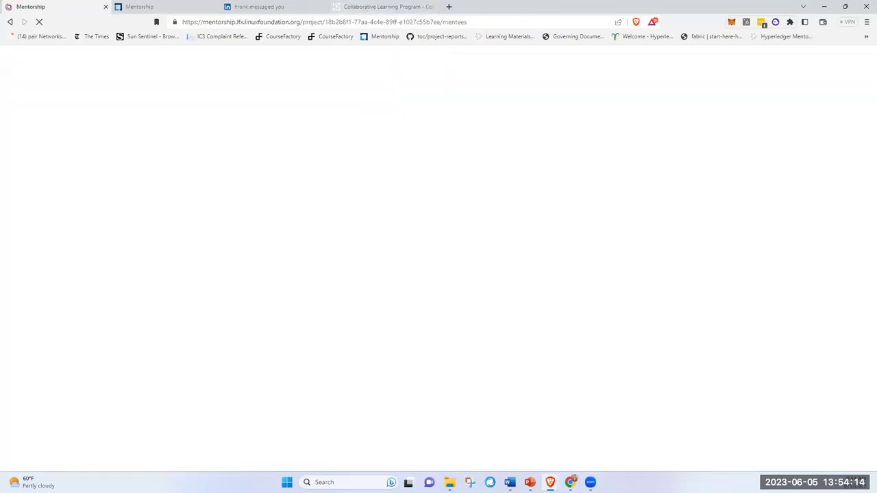
Open the bookmarked Documentation Task Force wiki page and look over its agenda
click(866, 37)
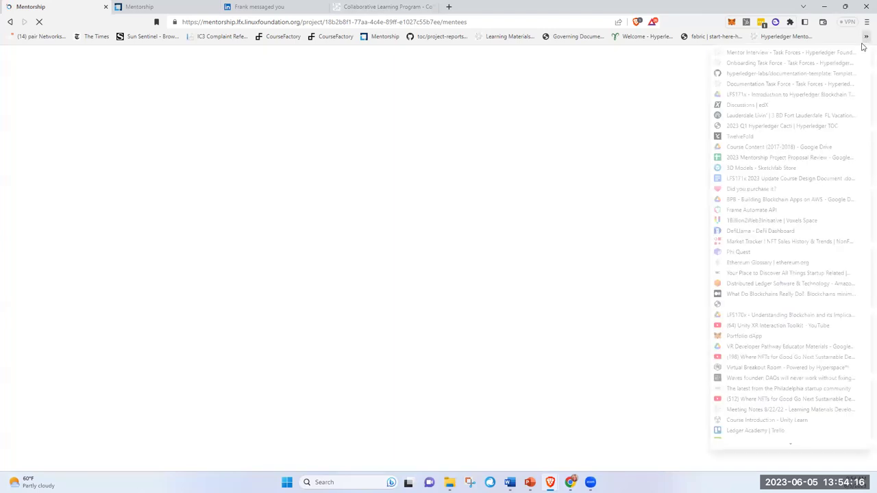
click(750, 84)
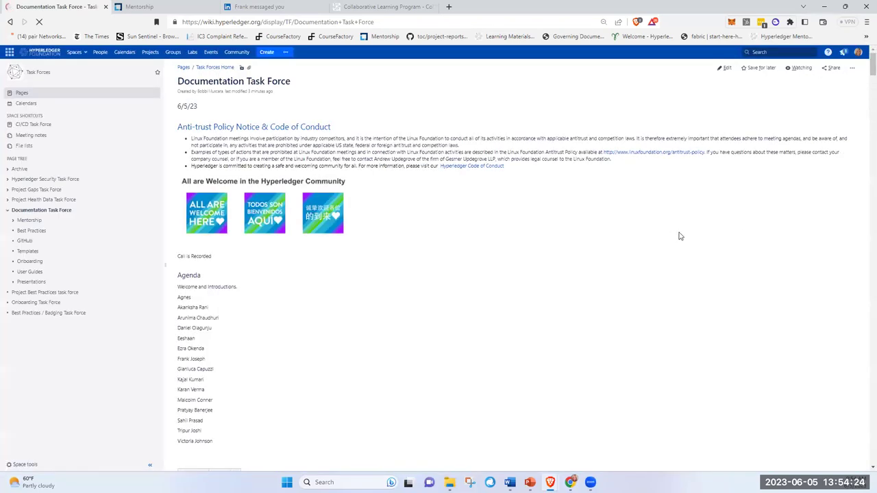
scroll(621, 280, down, 1)
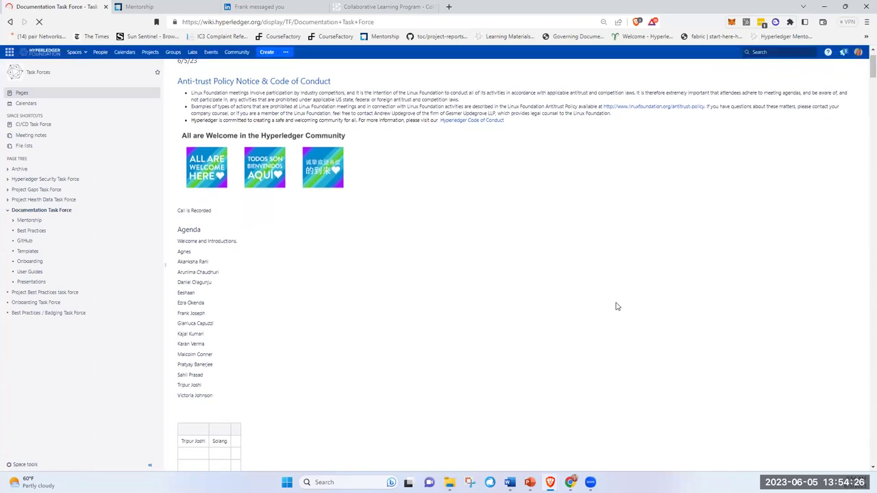
Review the GitHub, Templates and Presentations subpages of the Documentation Task Force, including the Google Forms link on Templates
click(24, 242)
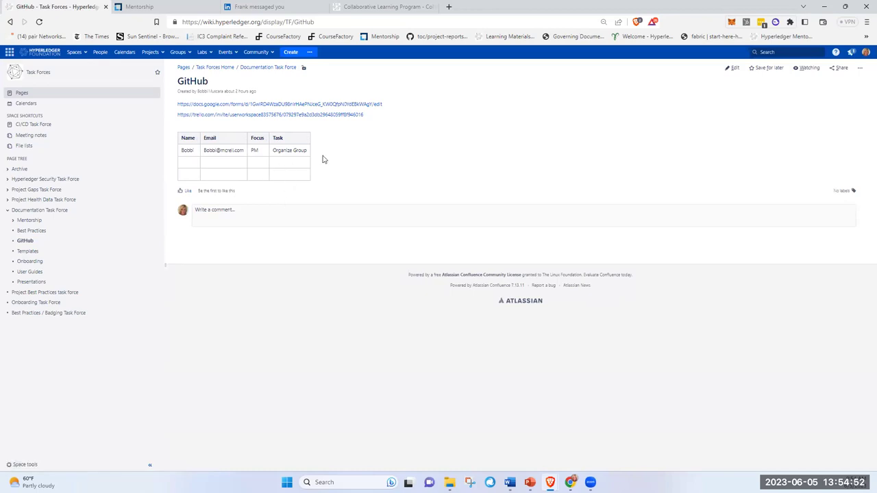
click(27, 252)
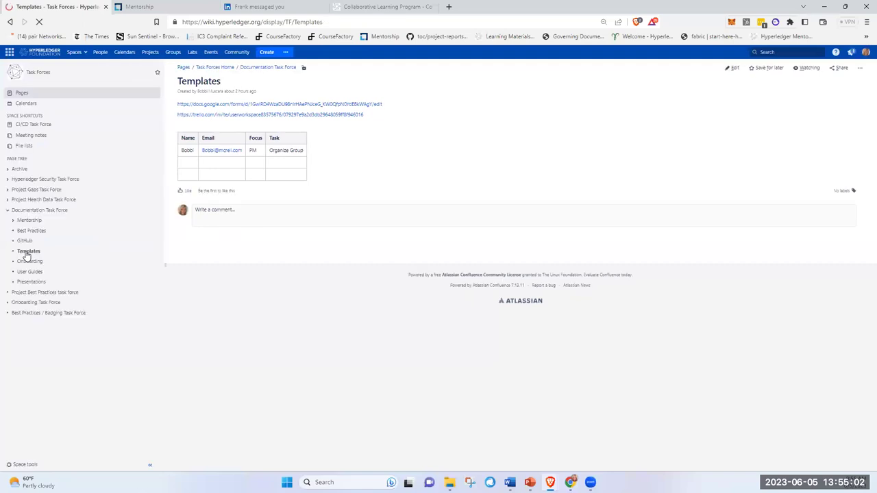
click(381, 107)
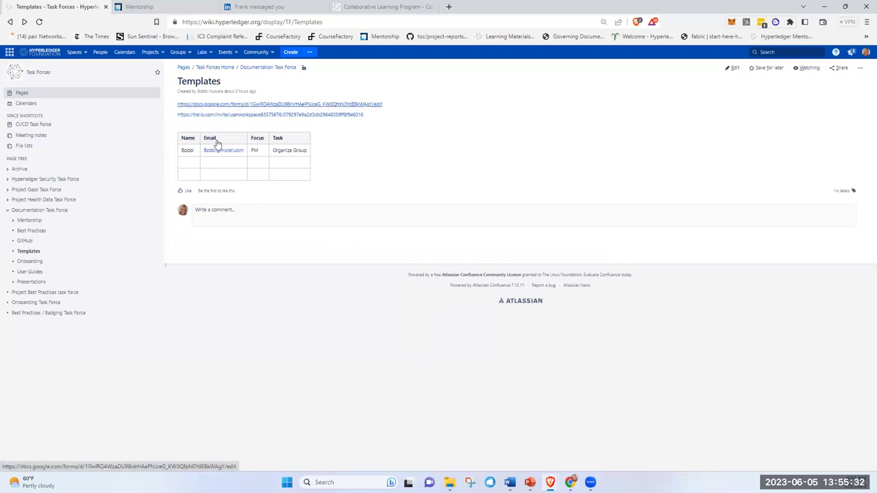
click(38, 286)
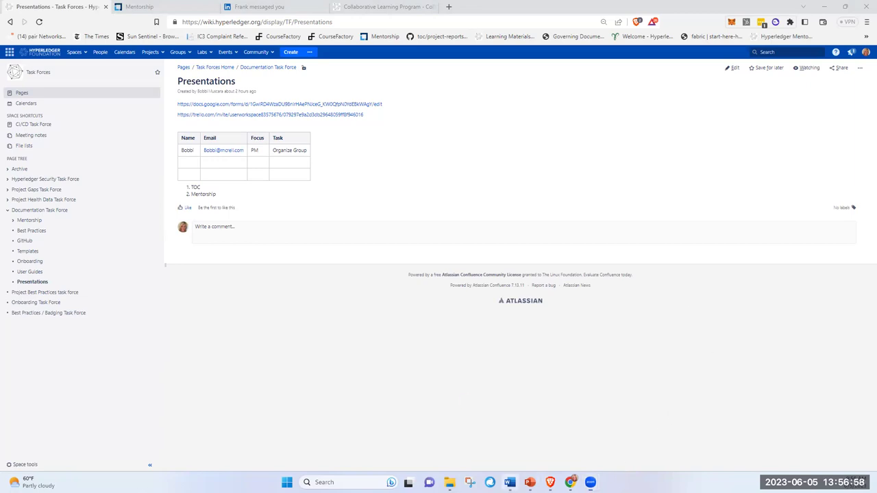
click(509, 482)
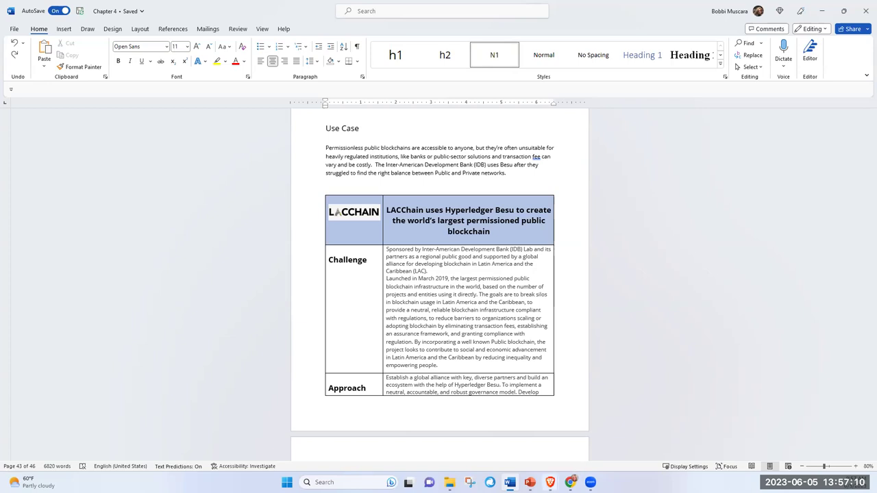
mouse_move(550, 482)
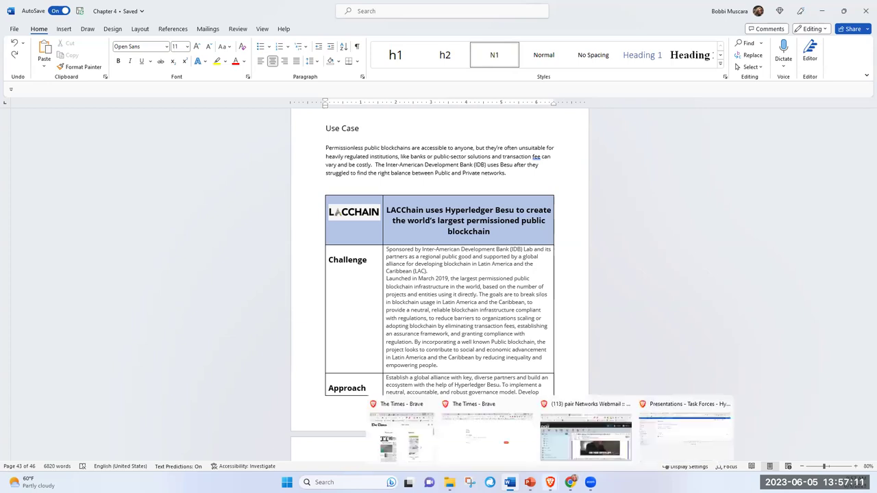
click(687, 422)
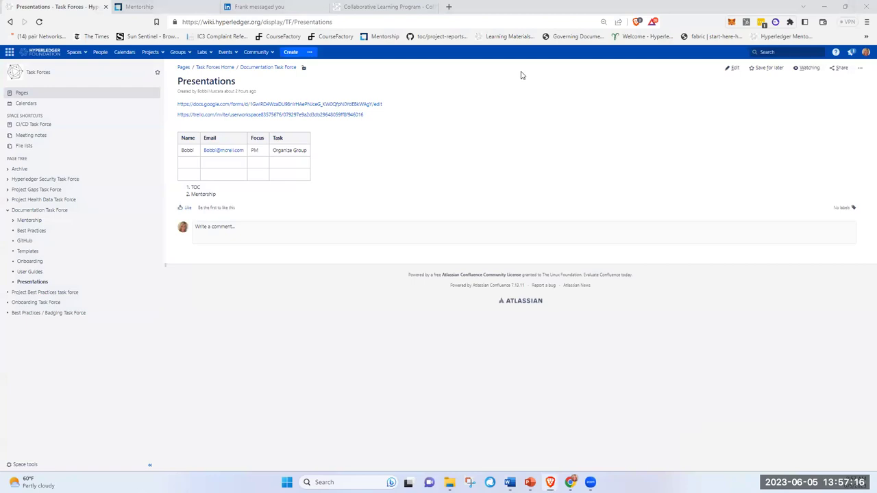
Edit the Best Practices page and add a table column after Task headed "Time Zone and call Preference"
click(59, 211)
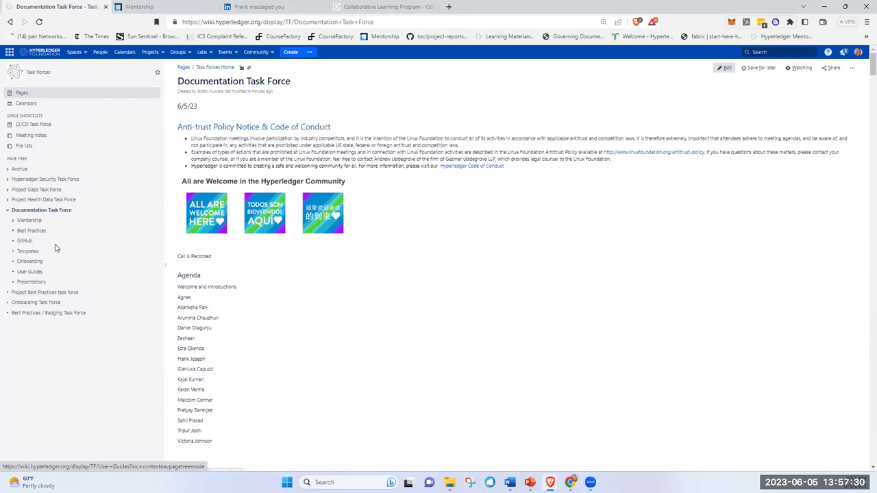
click(28, 233)
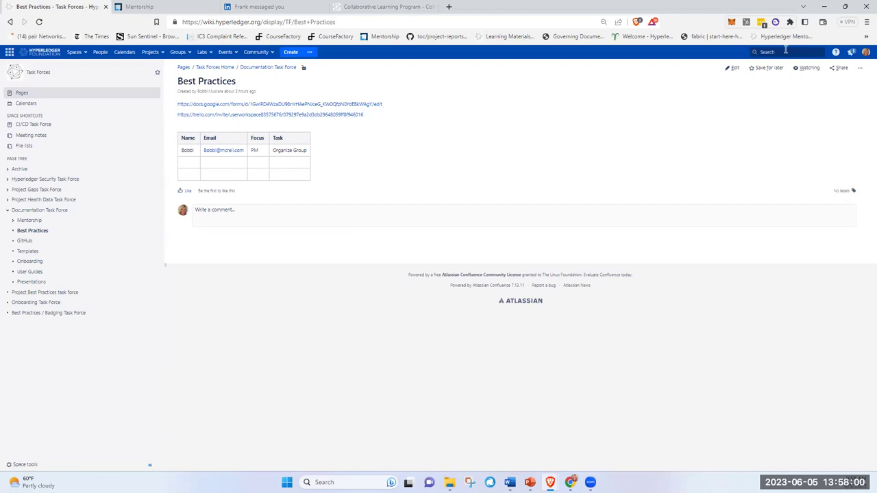
click(735, 70)
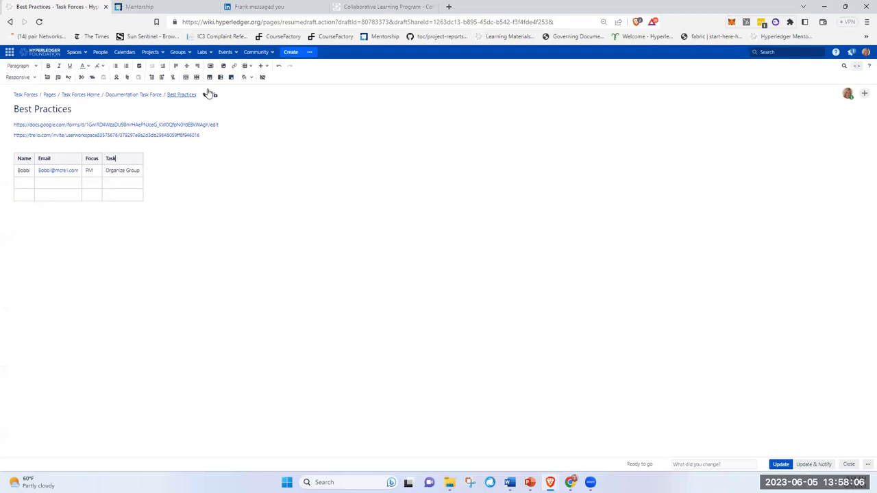
click(173, 78)
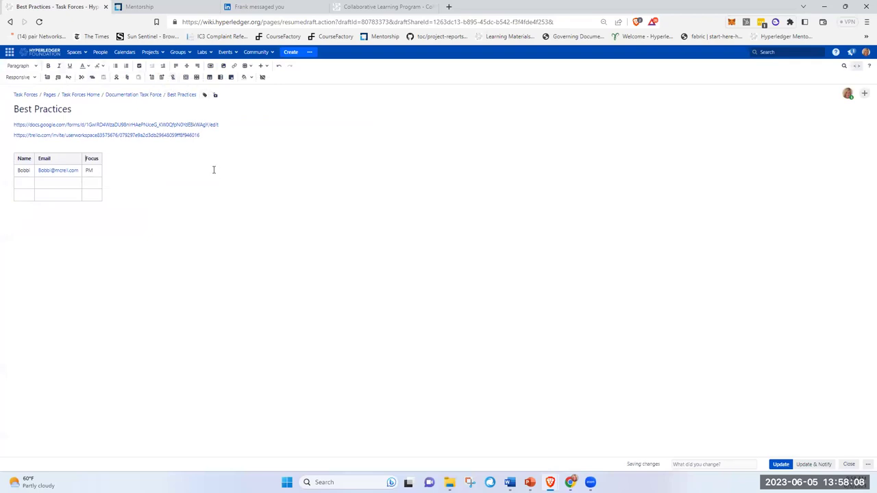
key(ctrl+z)
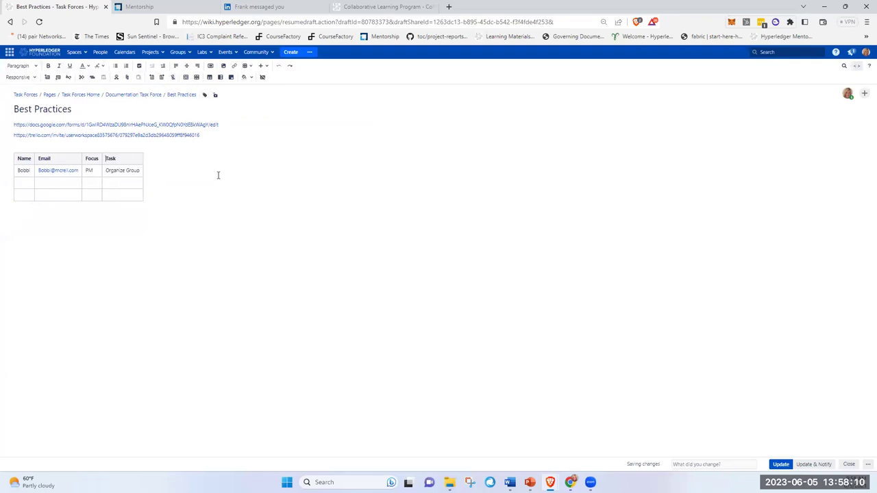
click(161, 77)
click(148, 159)
text(Time Zone and call Preference)
key(Return)
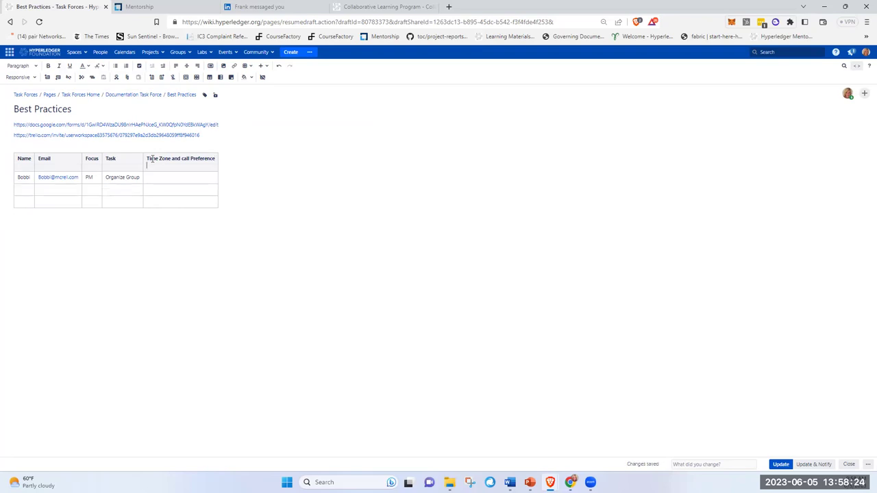
List "Morning EDT", "Afternoon EDT" and "Mid Afternoon EDT" on separate lines under the new column's heading
text(Morning EDT)
key(Return)
text(Afternoon)
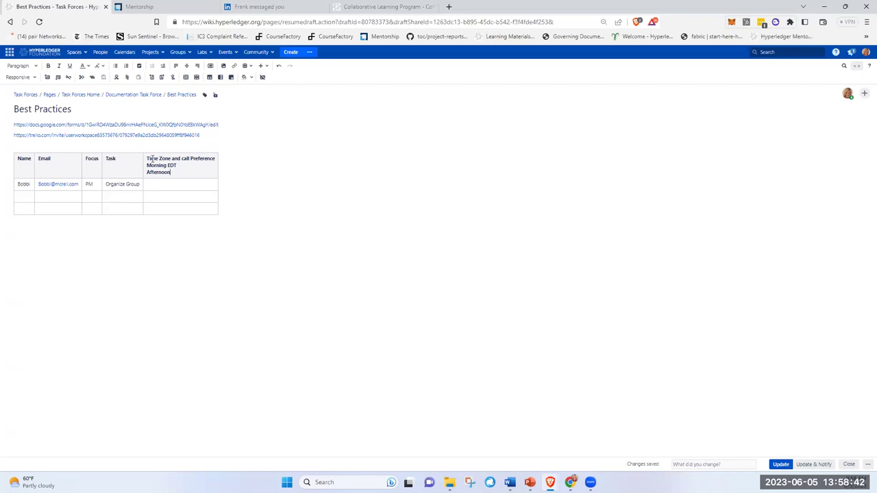
text(EDT)
key(Return)
text(Mid Afternoon EDT)
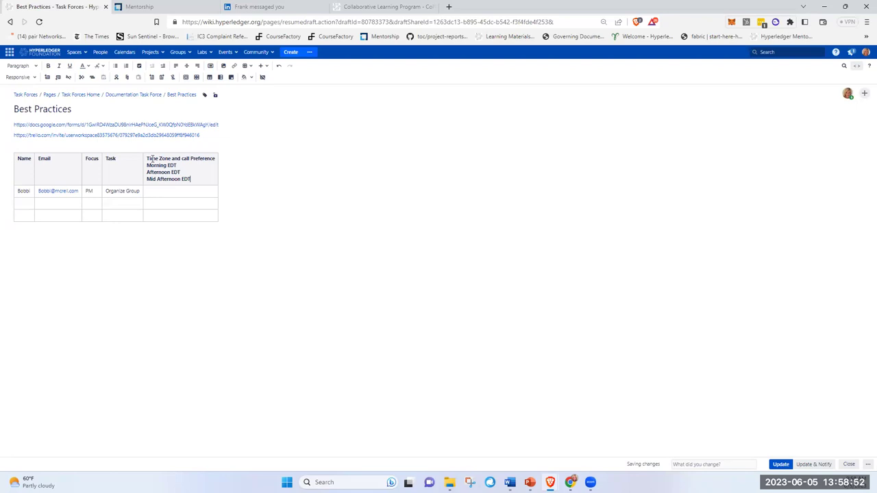
Add "Early Evening EDT" and "Evening EDT" to the call time options in the column heading, correcting the spelling of "Evening"
key(Return)
text(Ea)
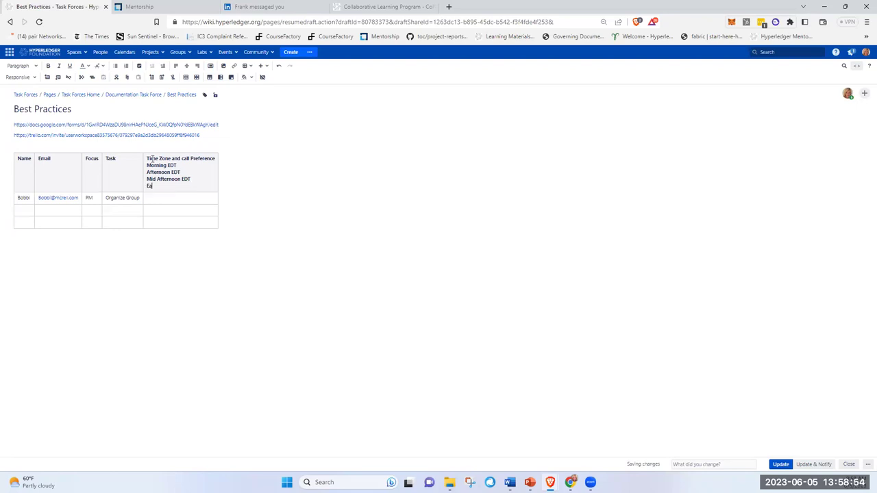
text(rly Evening EDT)
key(Return)
text(Even)
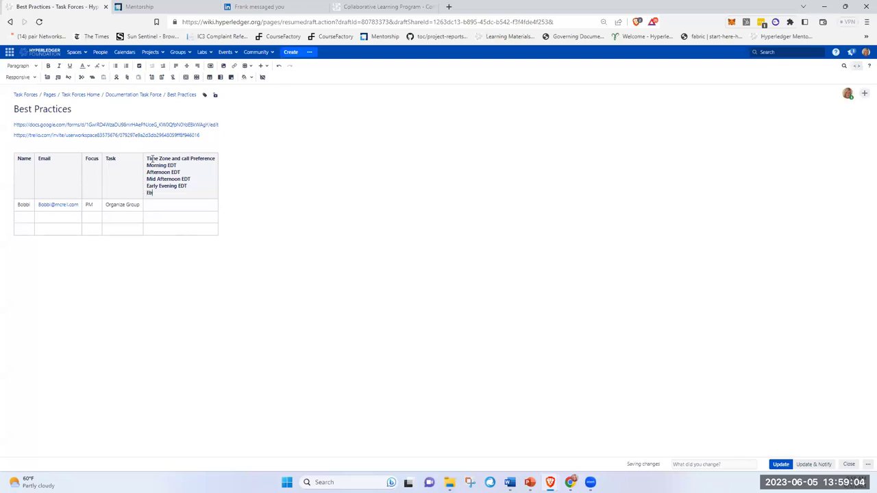
text(ing)
right_click(157, 192)
click(175, 200)
text(EDT)
Enter "EDT Prefer Morning" as the call preference in the first member's row and publish the page
text(DT Prefer Morning)
click(780, 465)
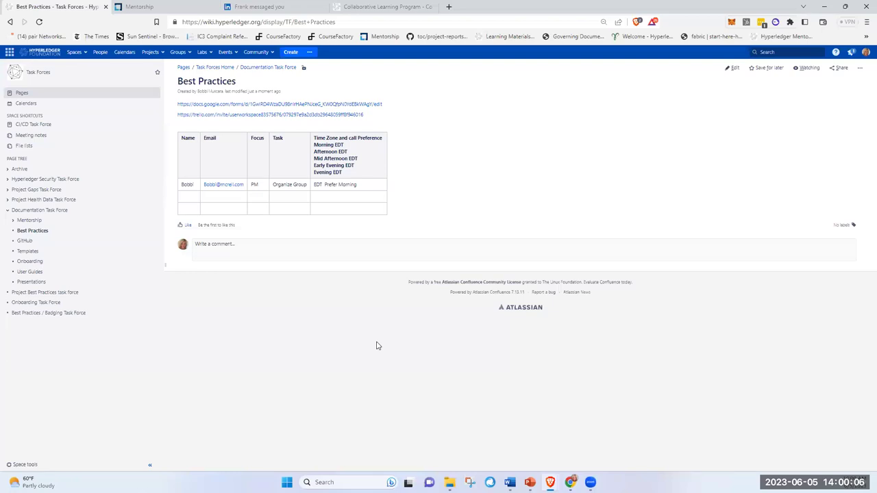
Edit the Documentation Task Force page and head the table's three columns "Name", "Project Focus" and "Attended Call"
click(20, 216)
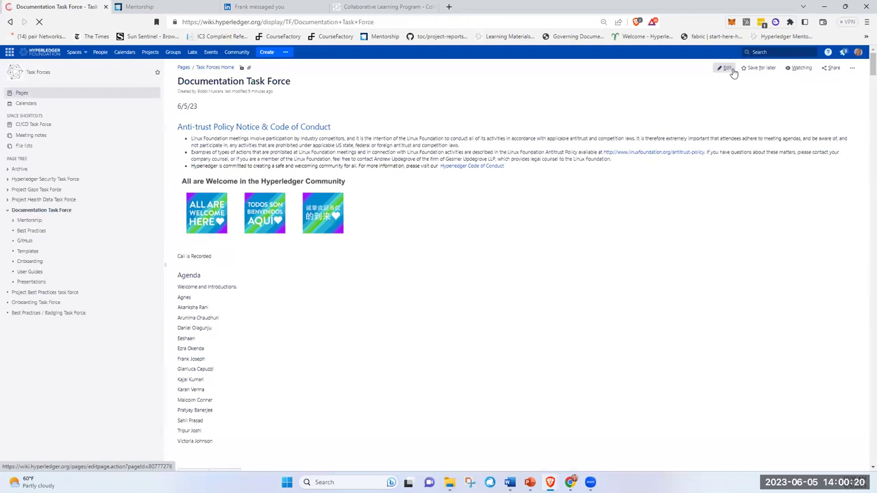
click(732, 69)
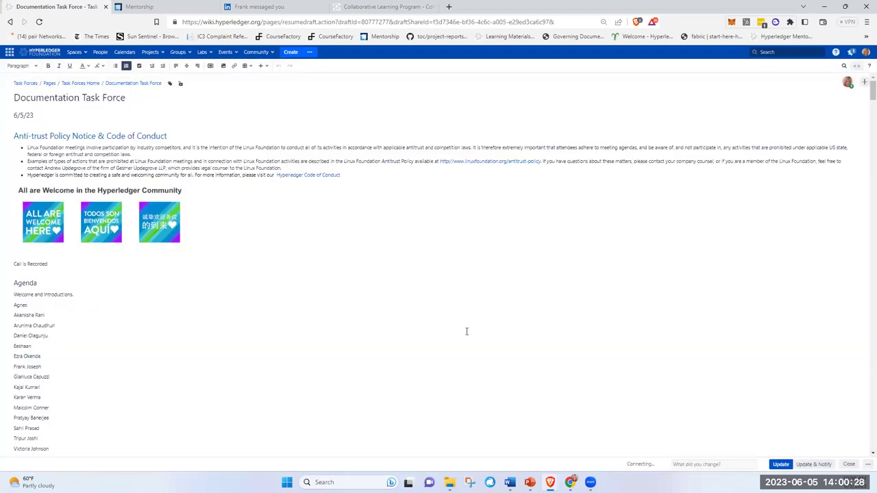
scroll(409, 358, down, 5)
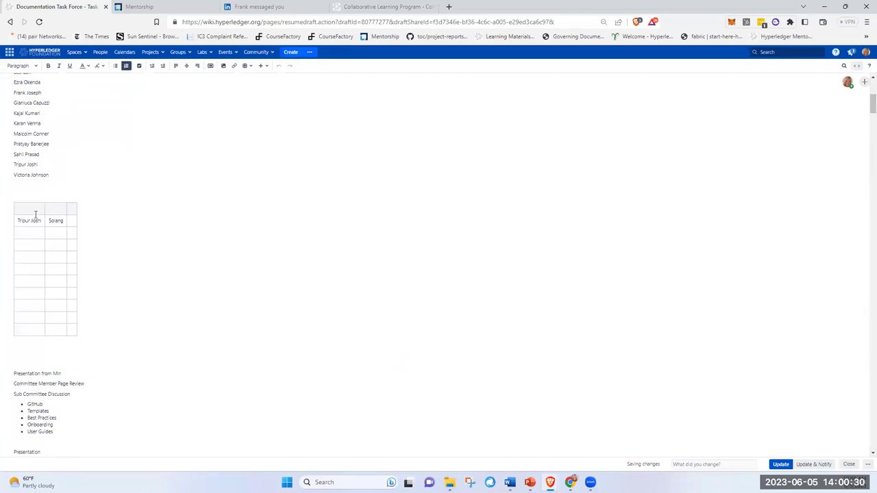
text(Name )
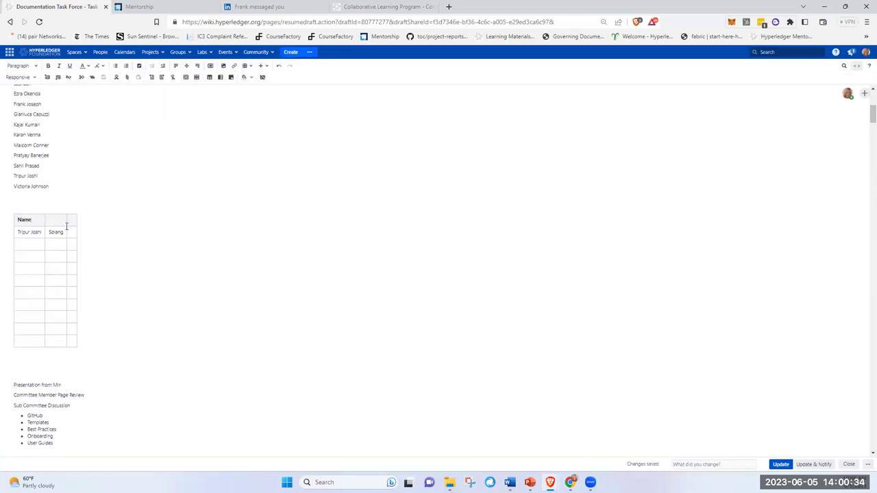
text(Project Focus )
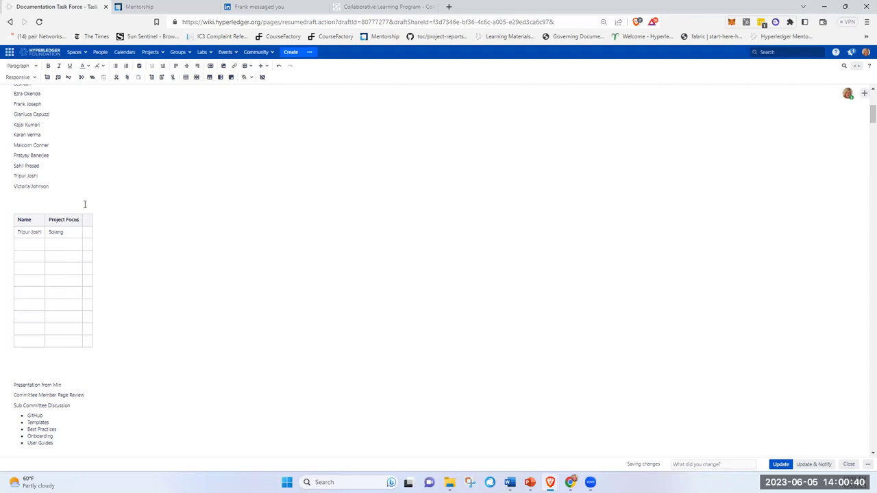
text(Att)
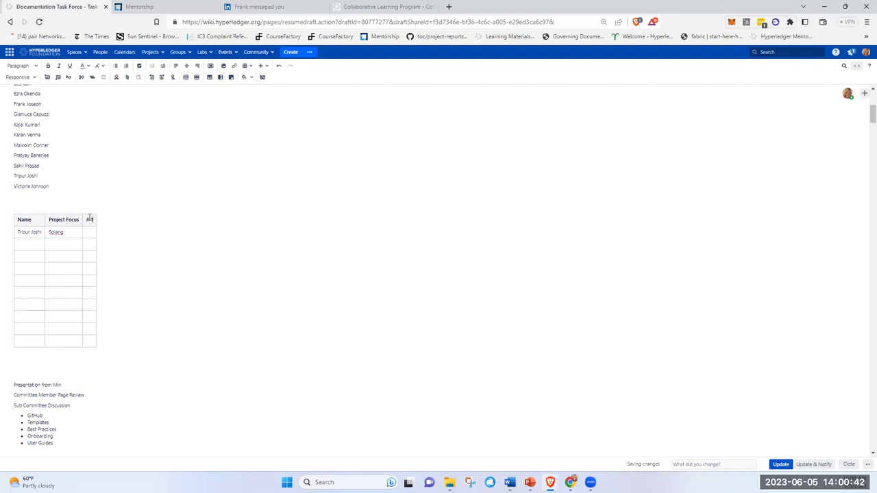
text(ended Call)
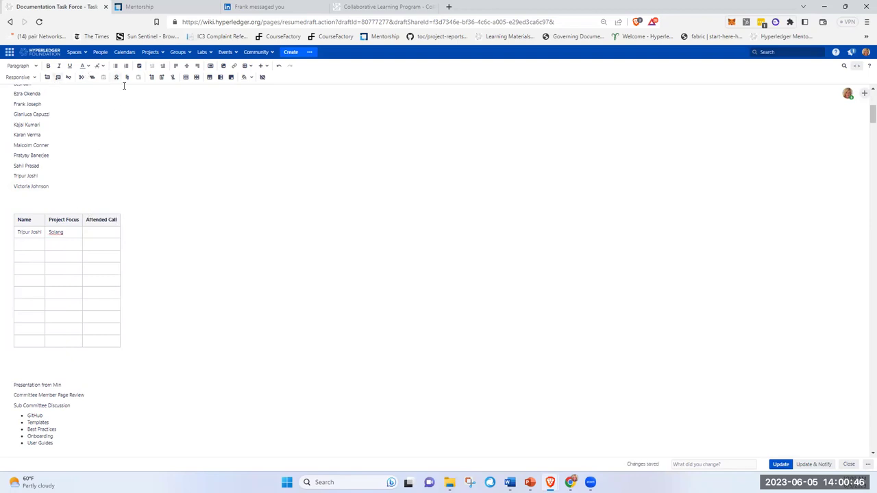
Add a fourth column headed "Report Back" to the table and publish the Documentation Task Force page
click(162, 77)
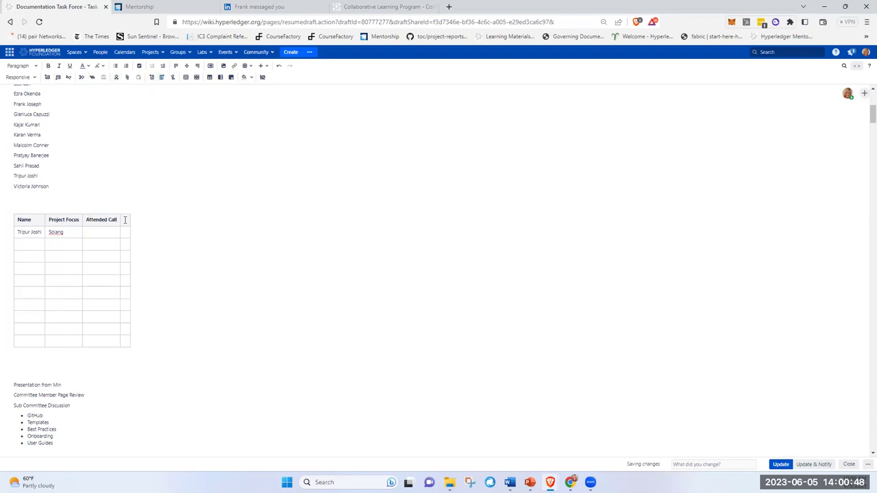
click(125, 219)
text(Repo)
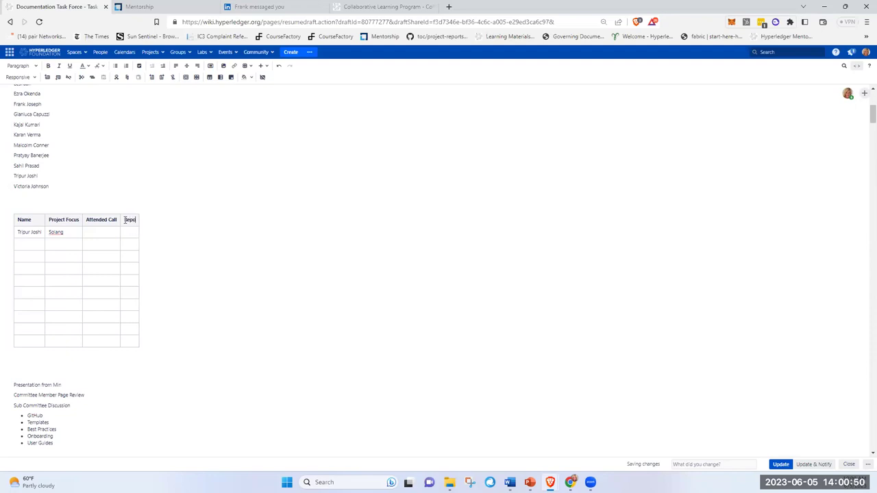
text(rt Back)
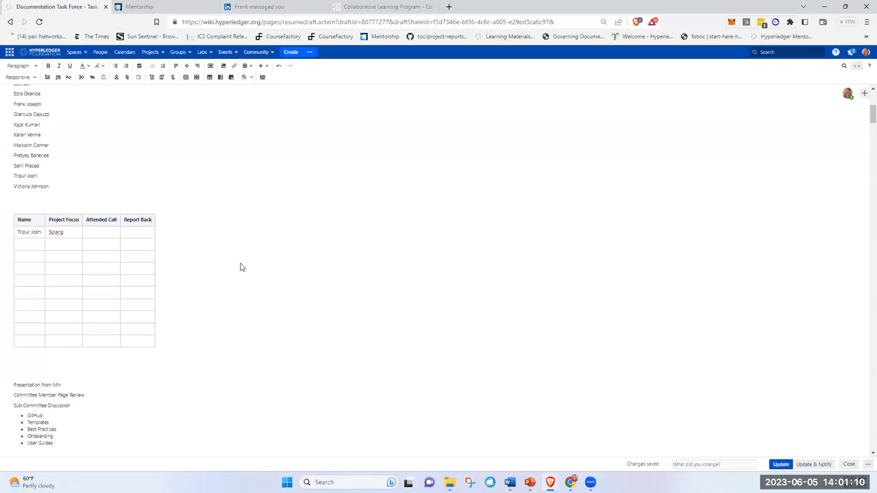
click(780, 469)
click(163, 58)
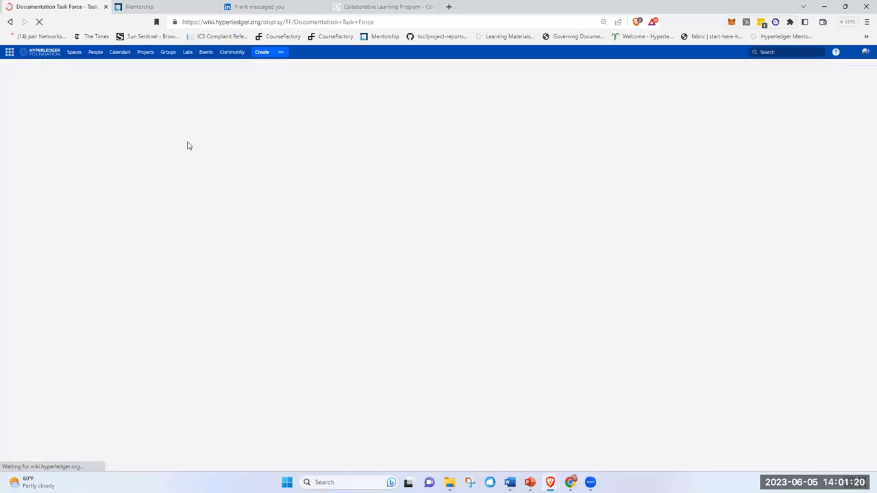
Check the published member table with its "Attended Call" and "Report Back" columns on the Documentation Task Force page
scroll(546, 322, down, 4)
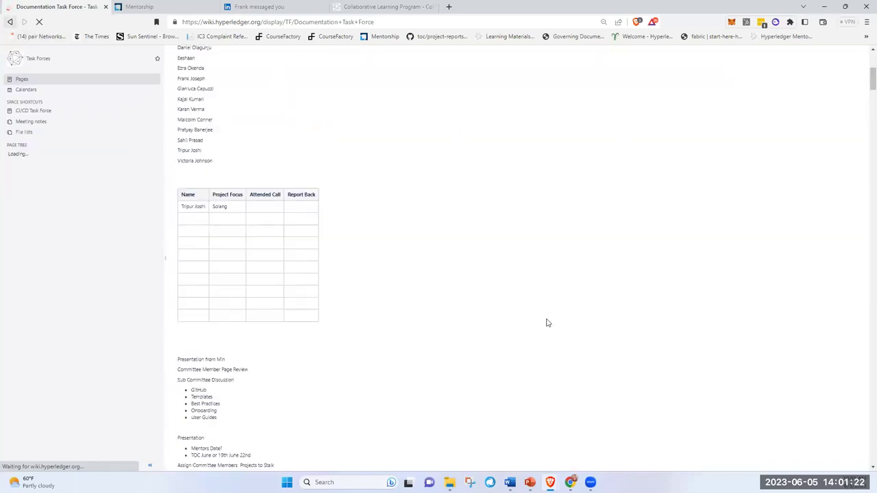
scroll(407, 306, up, 2)
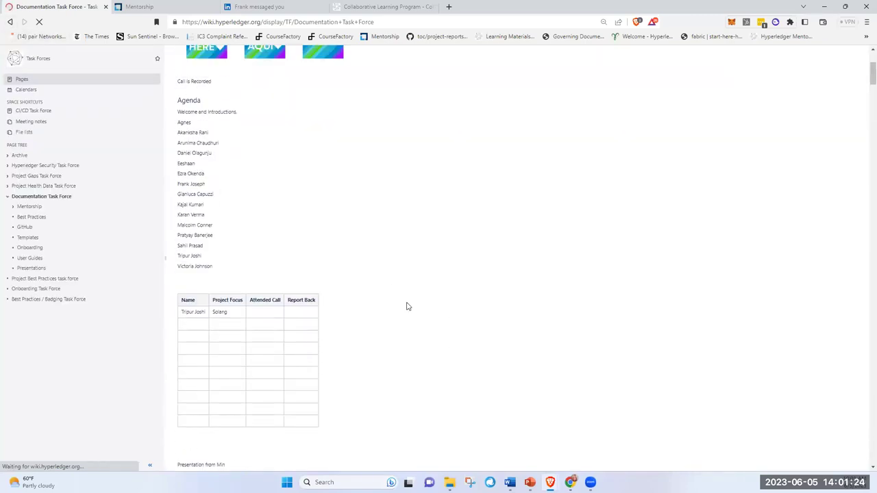
scroll(435, 344, down, 3)
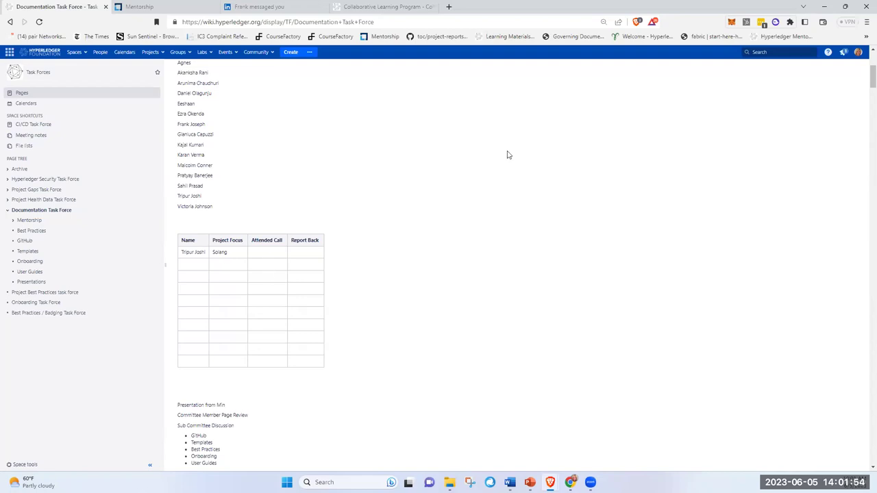
Copy the web address of the Documentation Task Force page and switch to the other open window and back
click(401, 22)
right_click(402, 22)
click(428, 71)
key(alt+Tab)
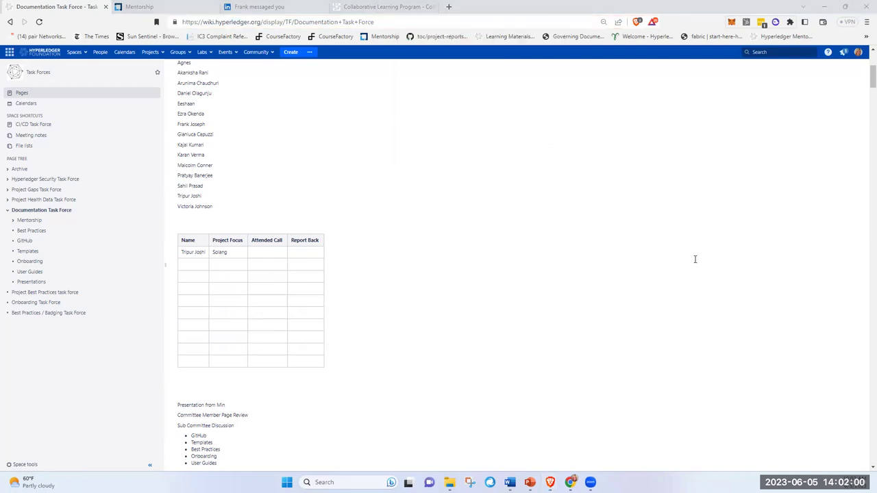
key(alt+Tab)
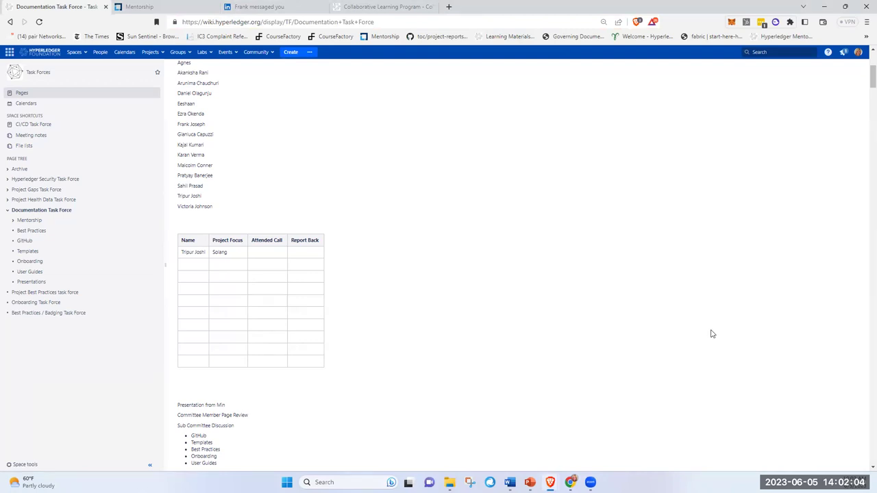
key(alt+Tab)
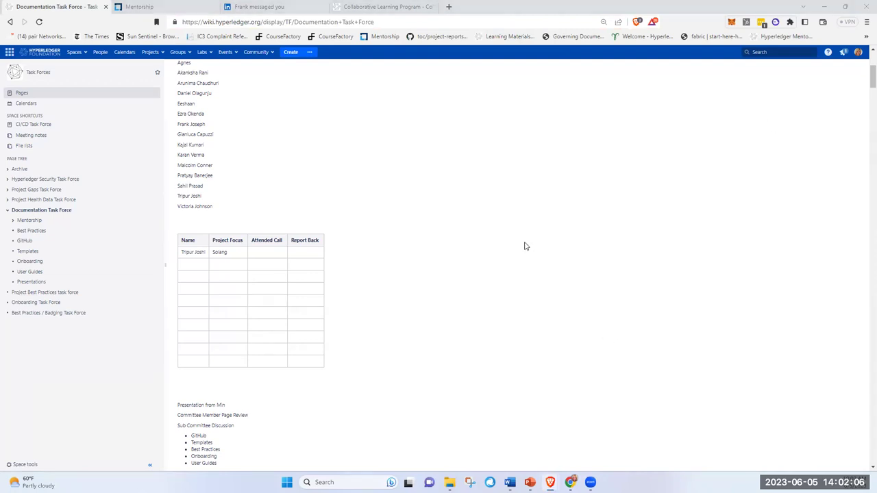
Look over the start of the Onboarding Task Force page and return to the Documentation Task Force page
scroll(498, 252, up, 3)
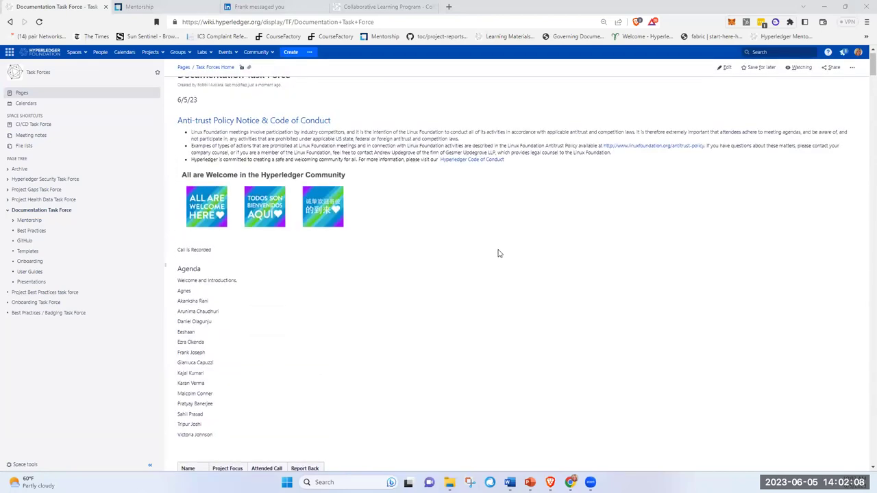
scroll(498, 254, up, 1)
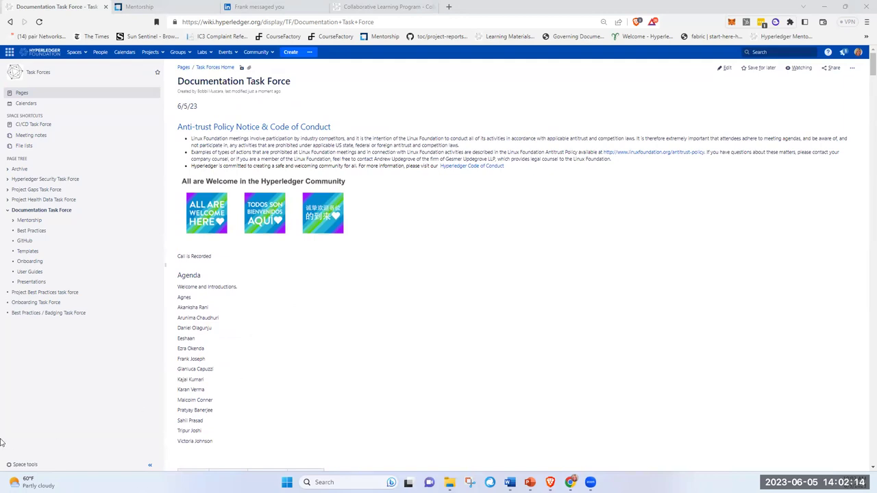
click(38, 304)
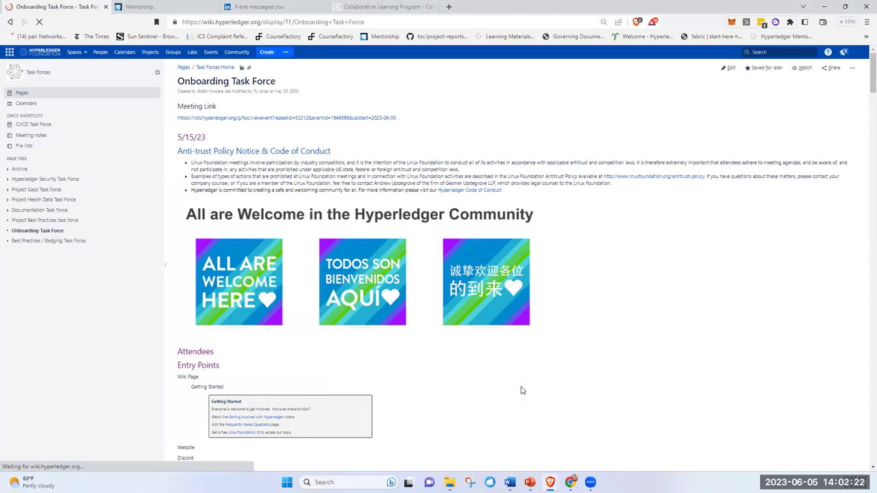
scroll(485, 330, down, 1)
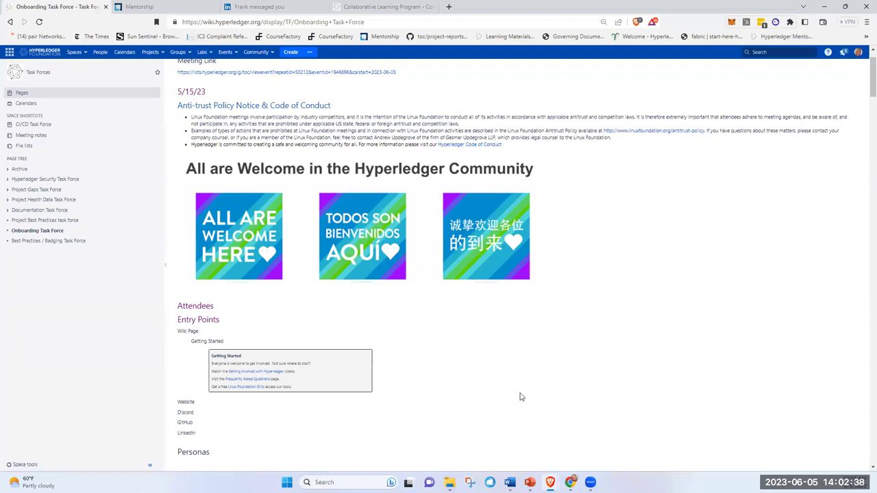
click(23, 213)
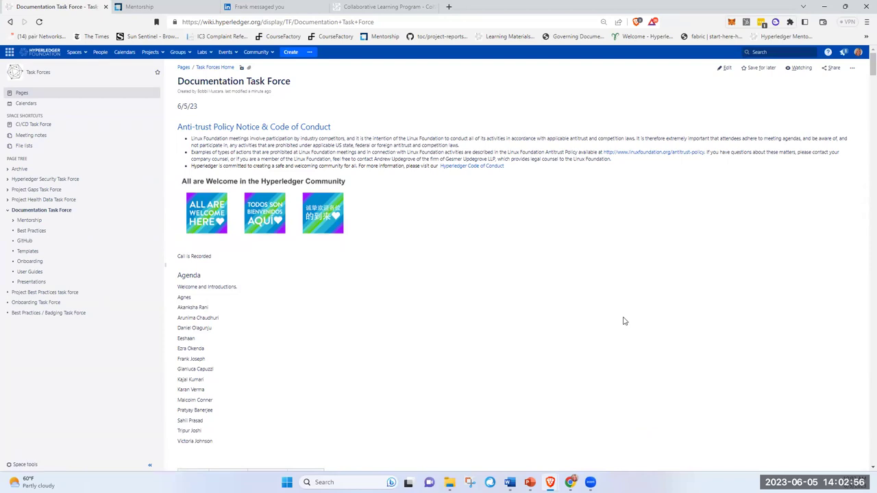
View the Onboarding subpage and return to the member table on the Documentation Task Force page
click(28, 261)
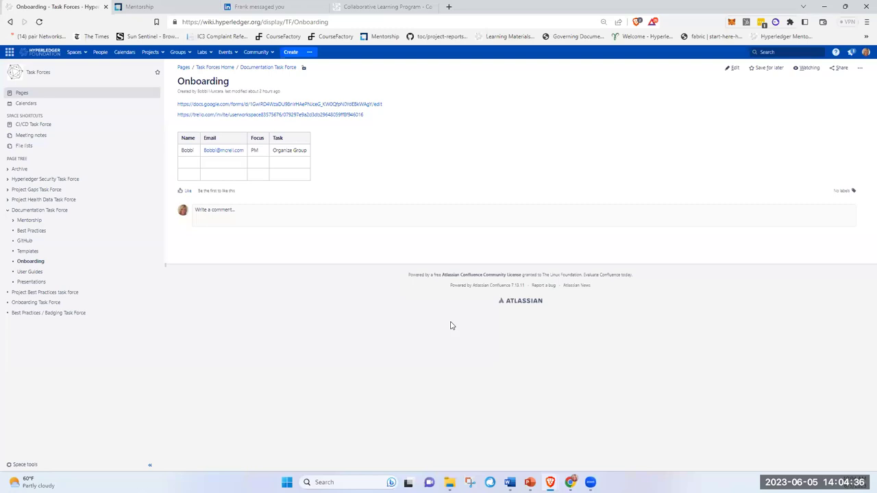
click(53, 211)
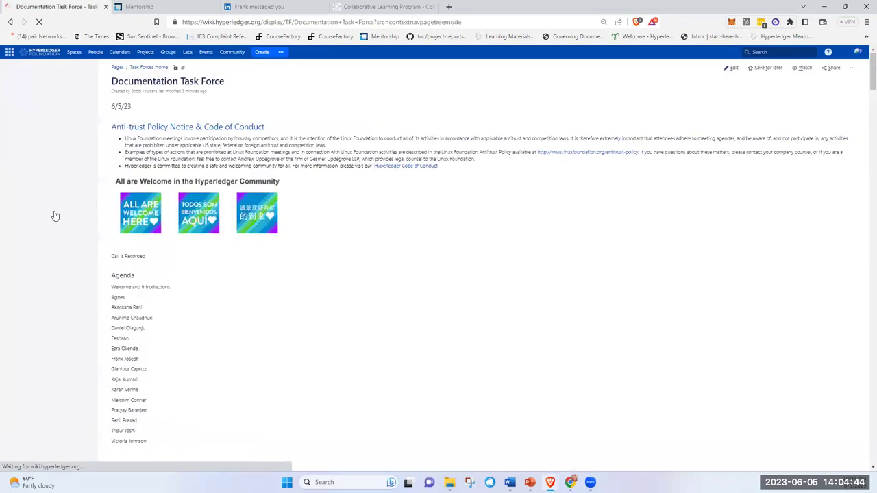
scroll(342, 322, down, 4)
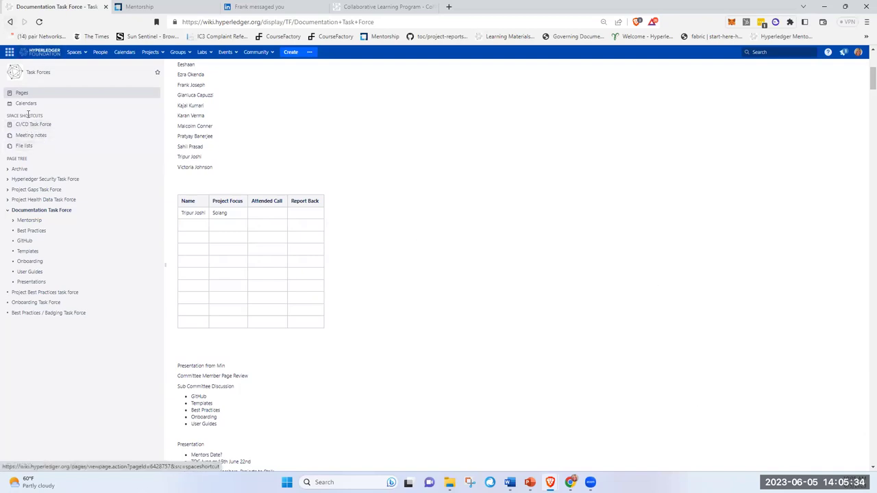
Go to the Hyperledger wiki home page and open the current mentees of the "Hyperledger - Documentation Standards" mentorship project
click(91, 127)
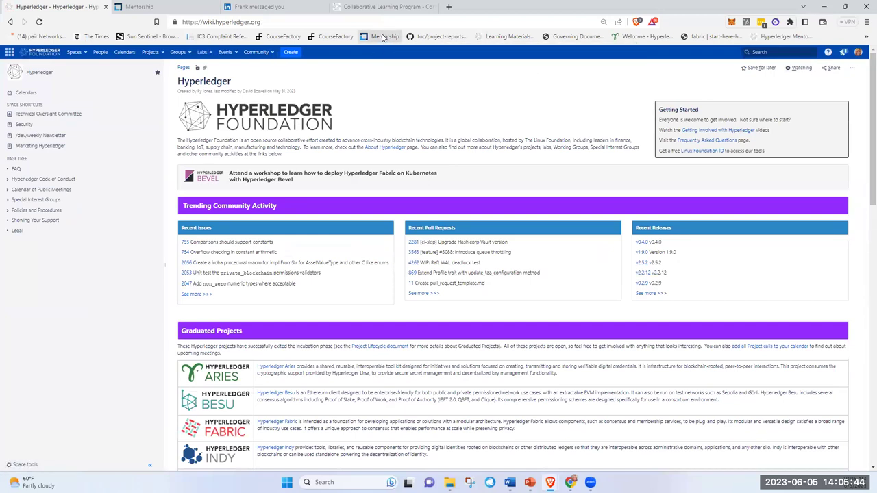
click(384, 37)
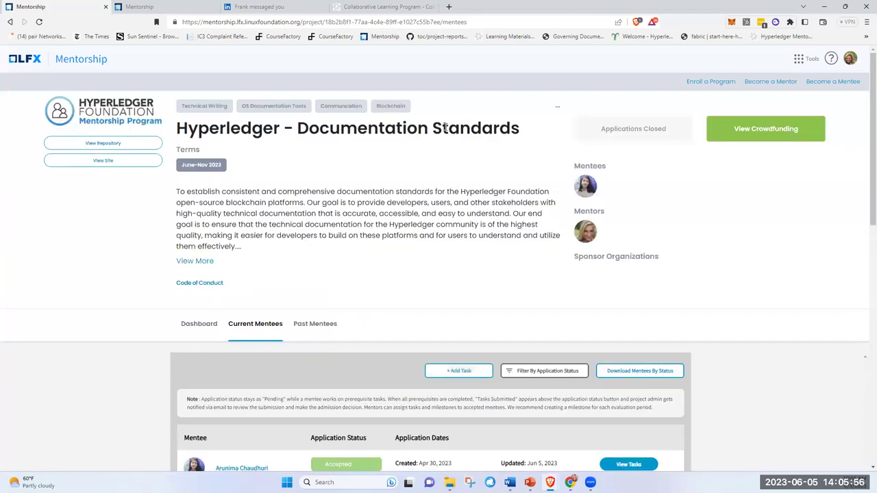
scroll(364, 358, down, 1)
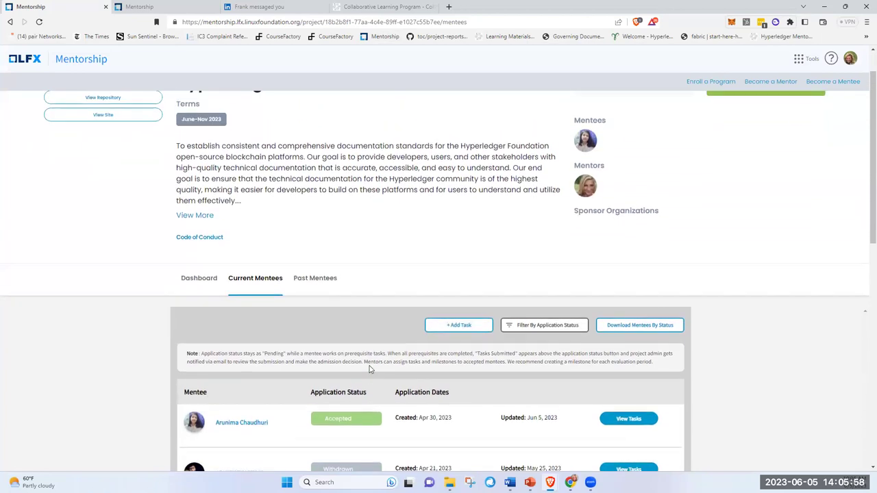
scroll(369, 369, up, 1)
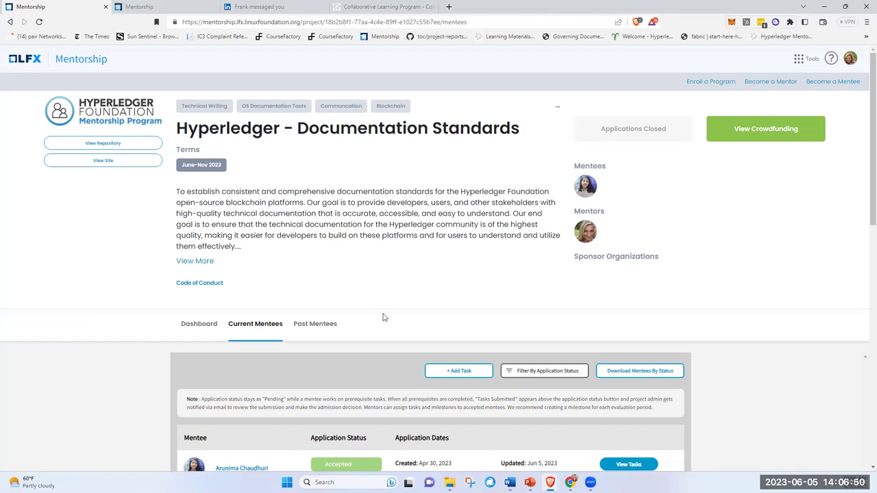
Review the dashboard of the Documentation Standards mentorship project
click(195, 327)
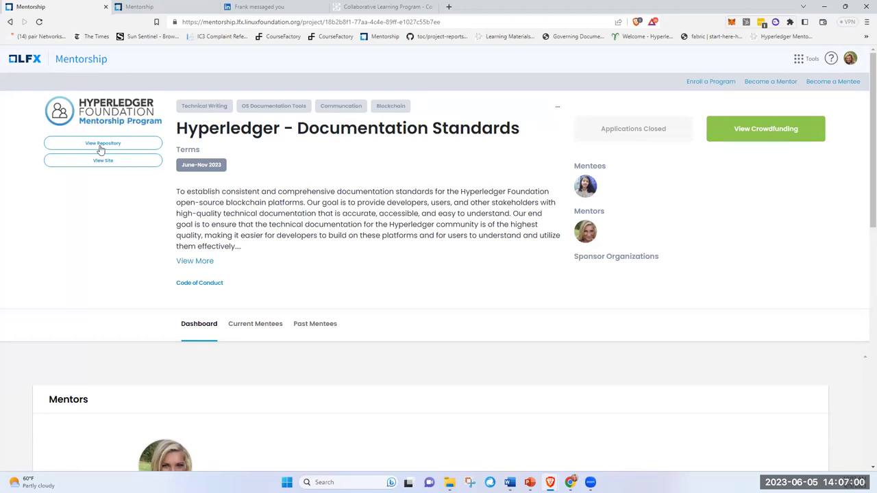
scroll(350, 294, down, 3)
scroll(374, 332, up, 3)
Open the mentorship project's GitHub repository link and look through the folders and files of the hyperledger/toc repository
click(89, 144)
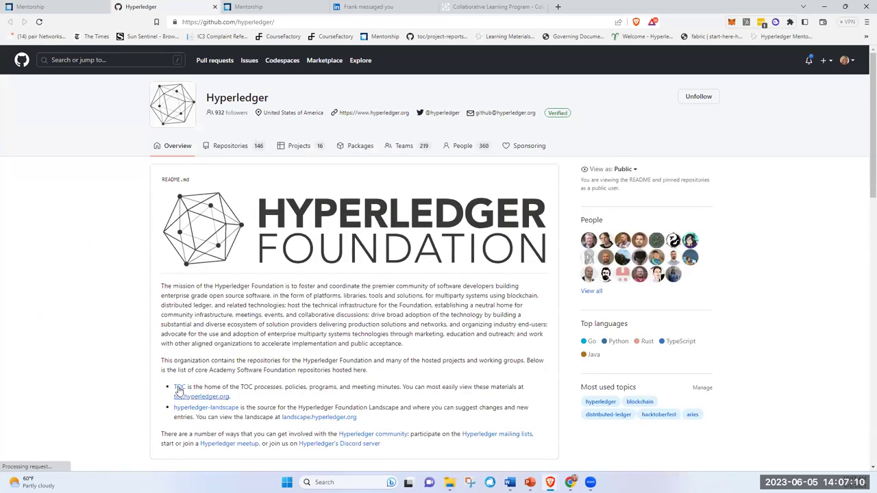
click(178, 389)
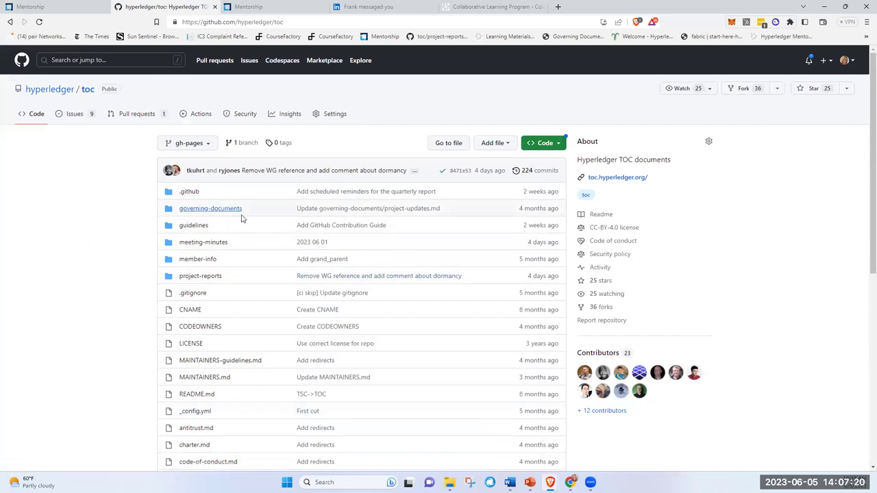
click(185, 278)
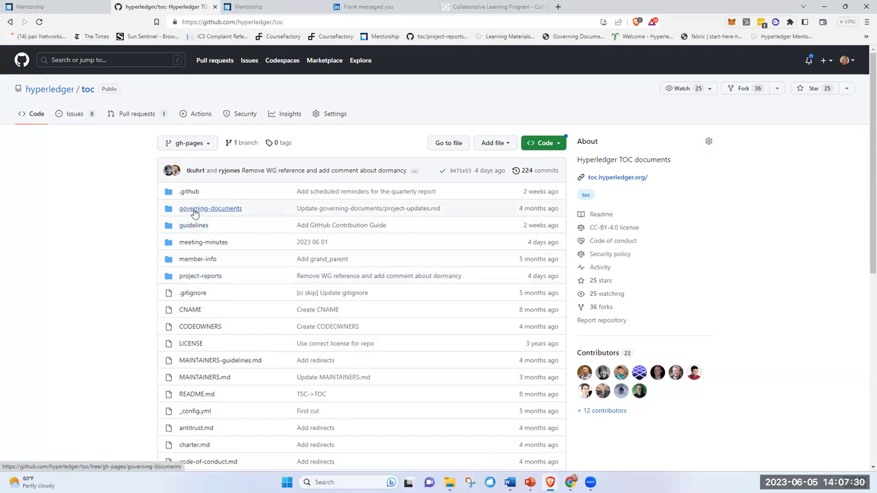
scroll(267, 279, down, 4)
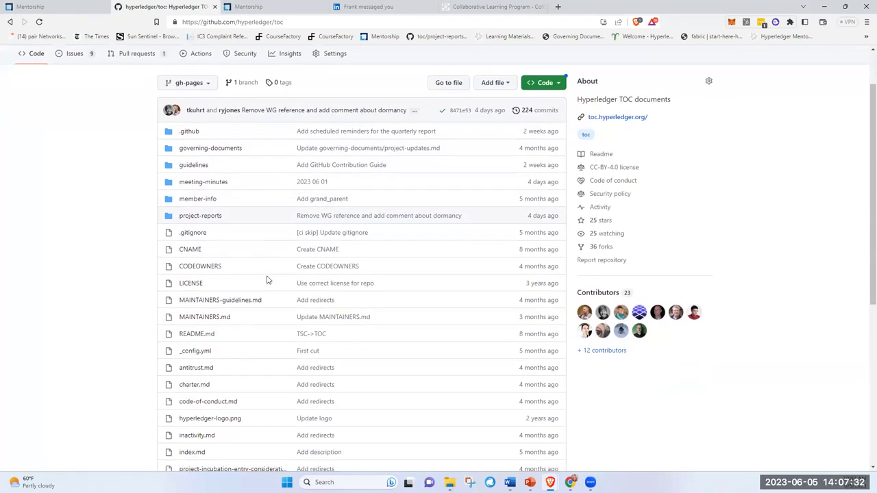
scroll(267, 279, up, 4)
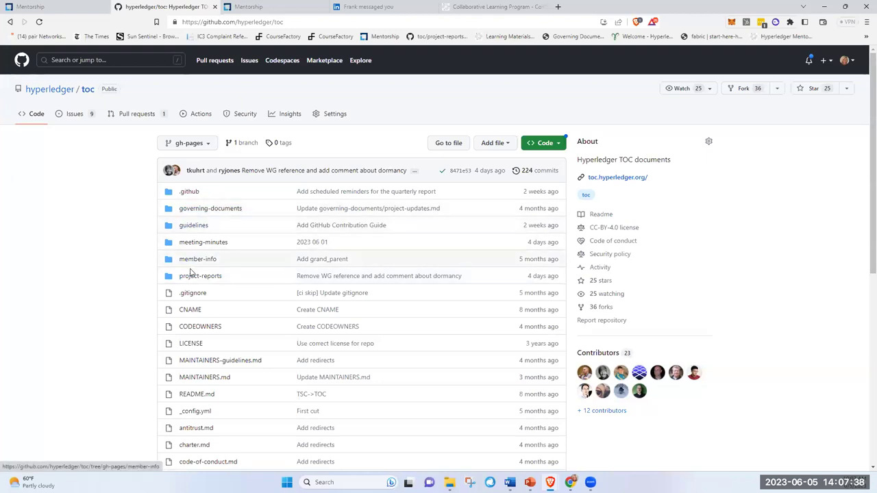
Look through the open issues of the toc repository and preview "Task Force Proposal: Documentation"
click(73, 118)
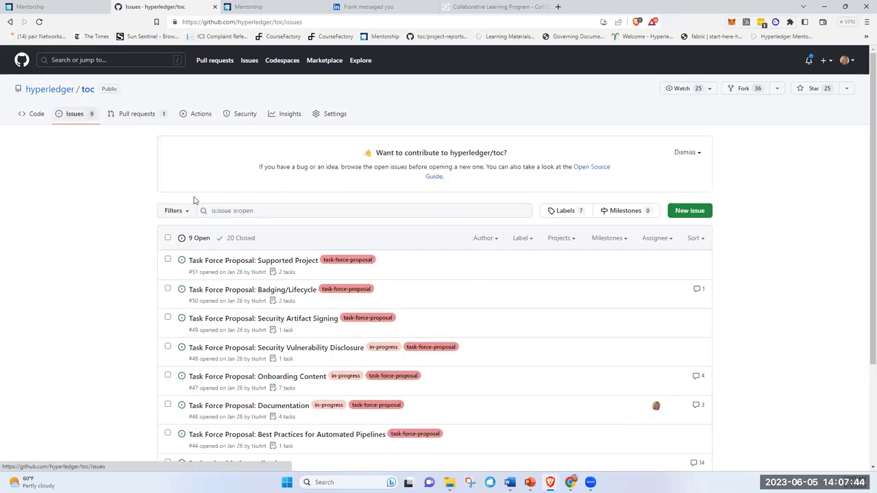
mouse_move(237, 266)
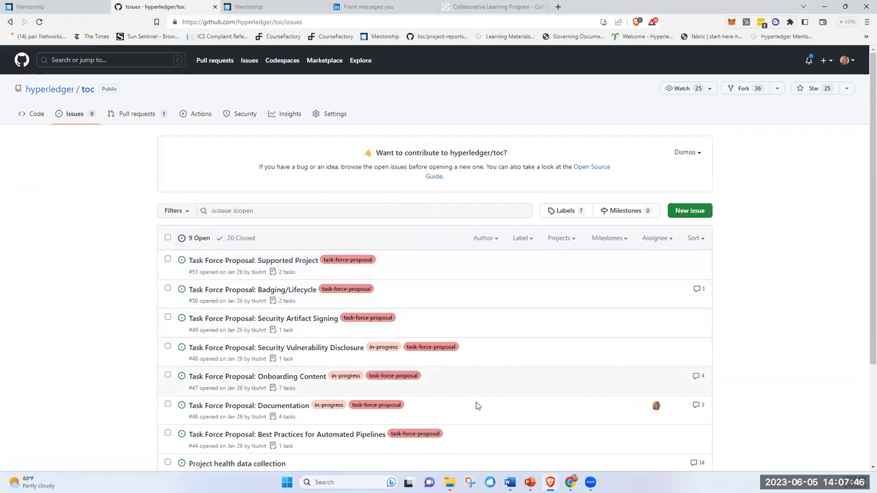
scroll(479, 407, down, 1)
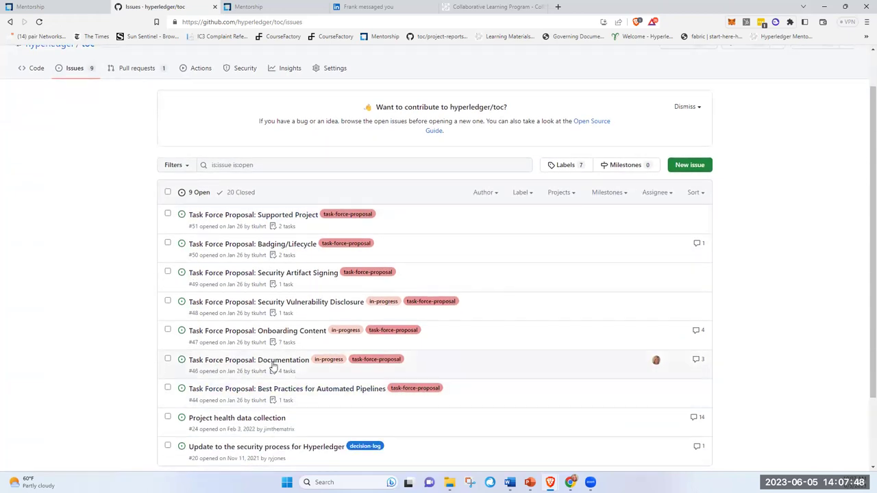
mouse_move(272, 366)
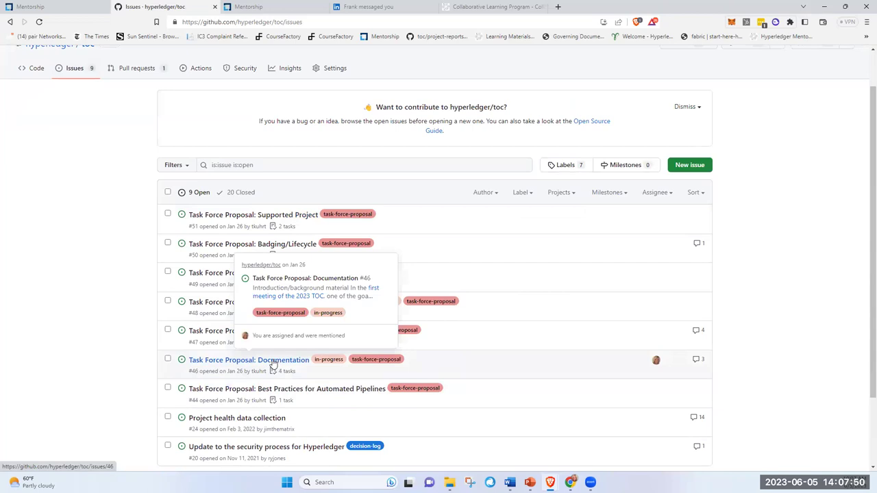
scroll(137, 297, up, 1)
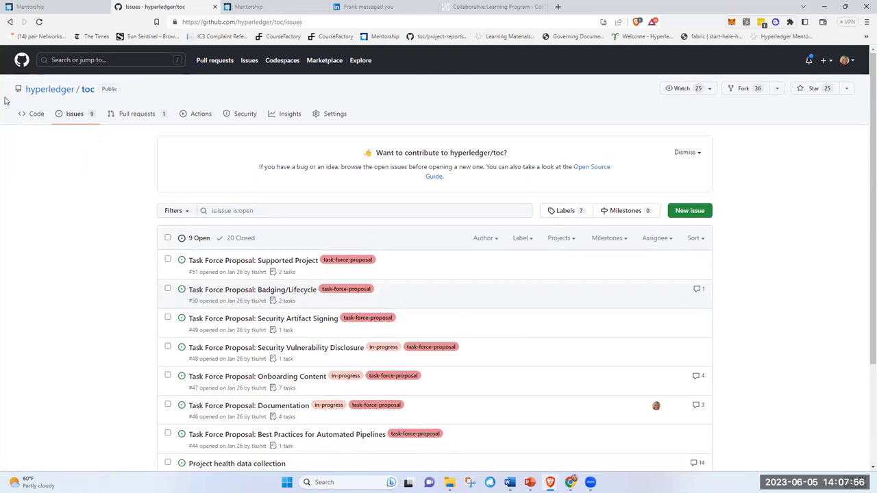
Replace the mentorship project page with the Learning Materials Development Working Group wiki and expand its "Best Practices Badges / Templates" pages
click(70, 9)
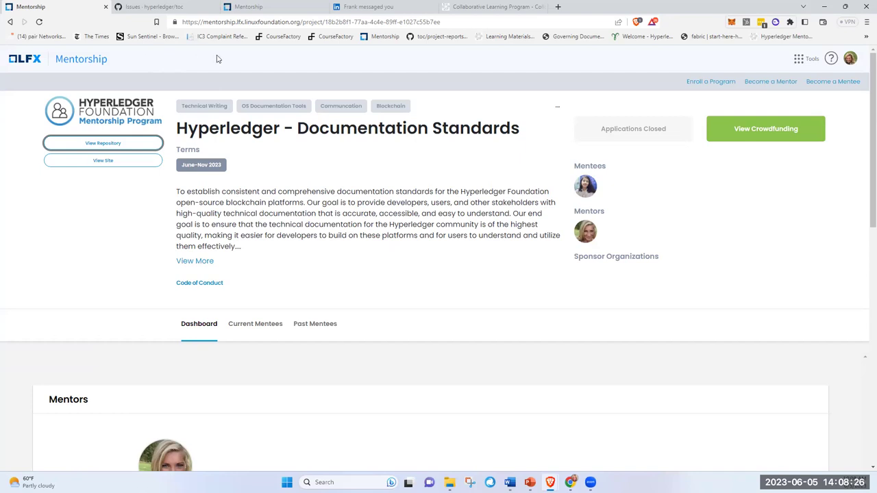
click(511, 36)
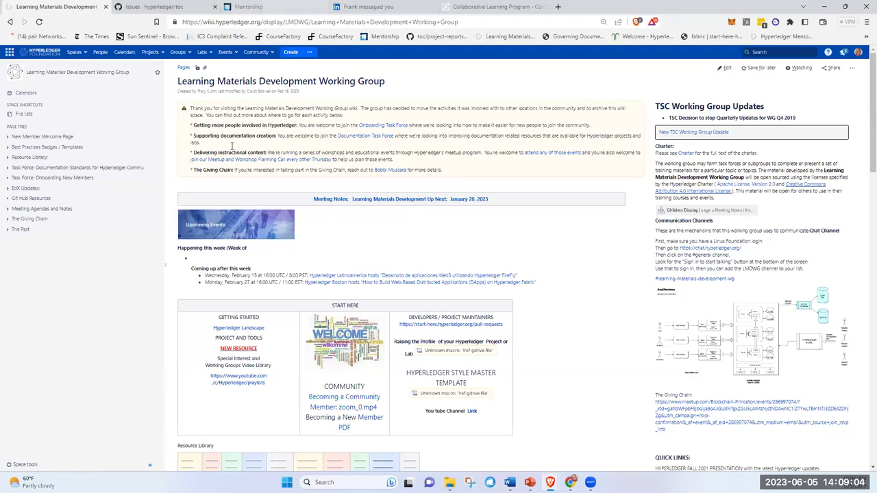
click(8, 147)
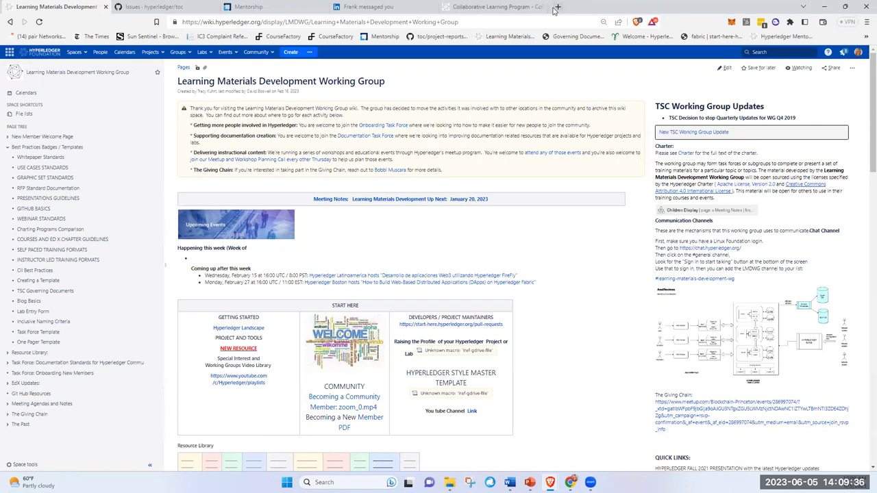
Open the Hyperledger Foundation Discord server's learning-materials-development channel in a new browser tab
key(ctrl+t)
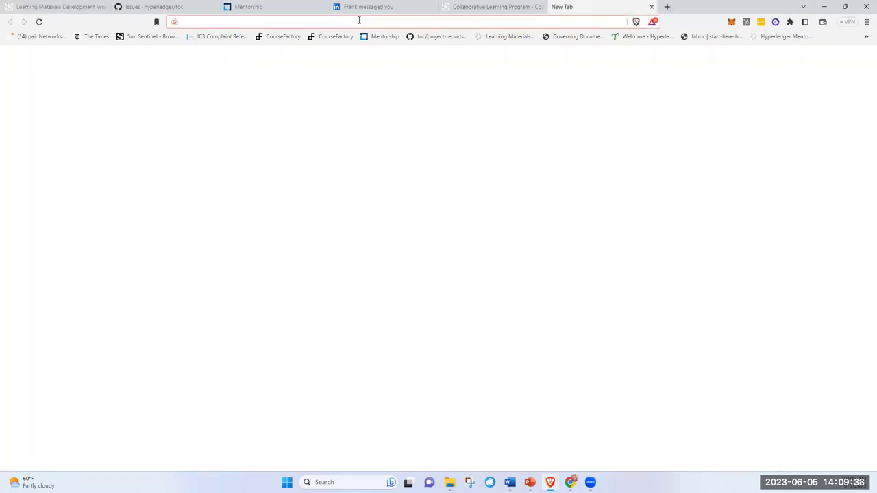
text(discord.com/channels/905194001349627914/943951538345477832)
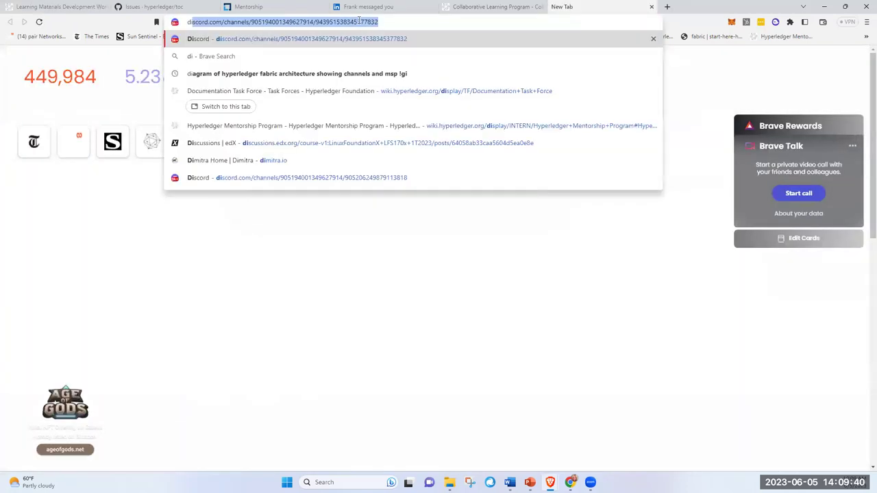
key(Return)
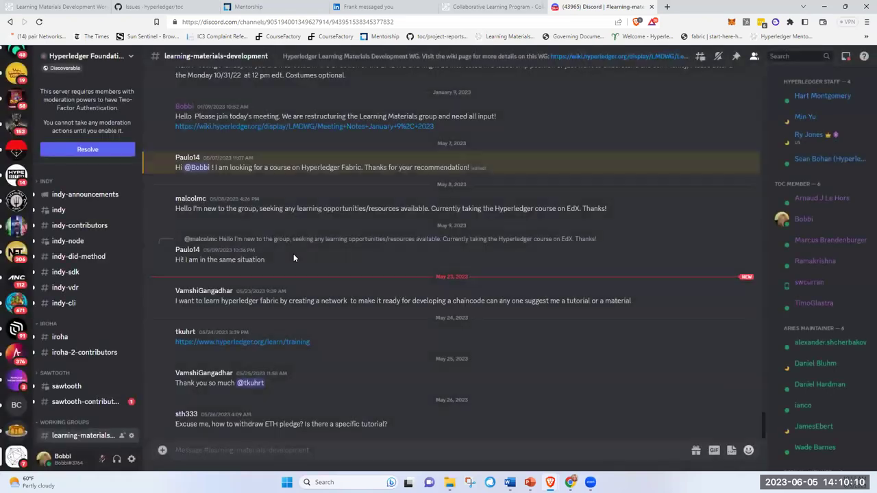
Look through the Hyperledger server's channel list from the working groups and special interest groups to the project and labs channels
scroll(103, 363, down, 5)
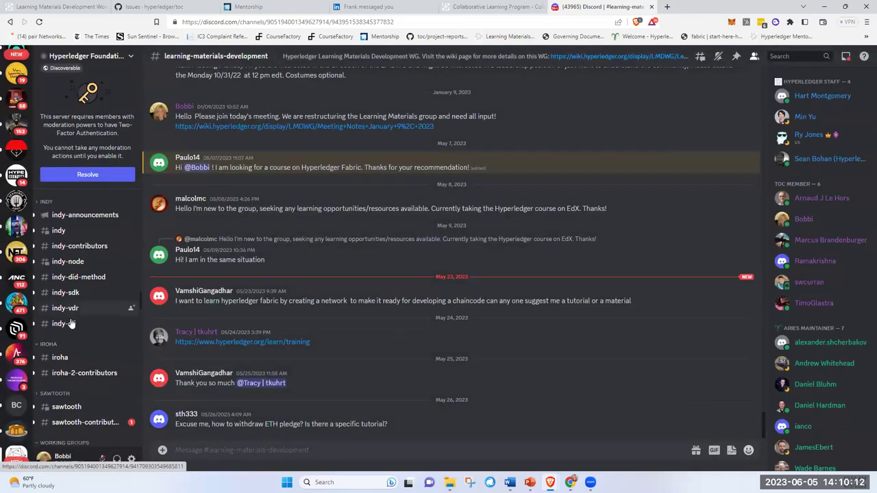
scroll(89, 363, down, 1)
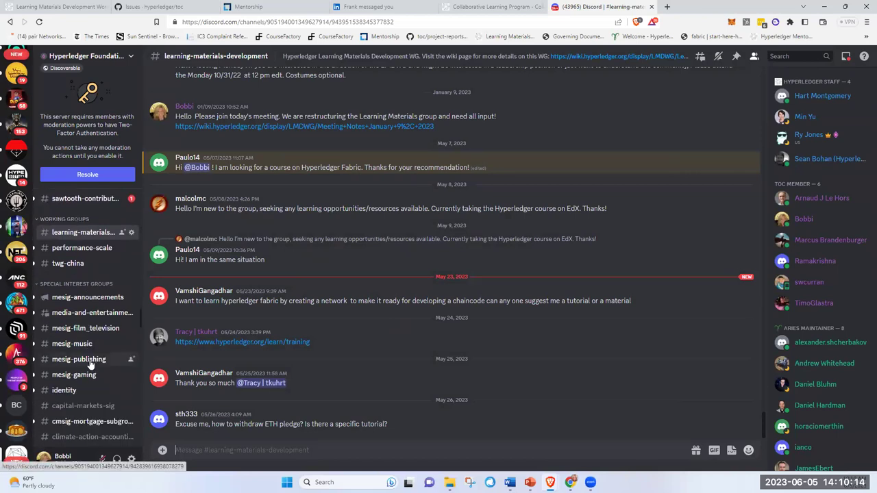
scroll(106, 293, down, 5)
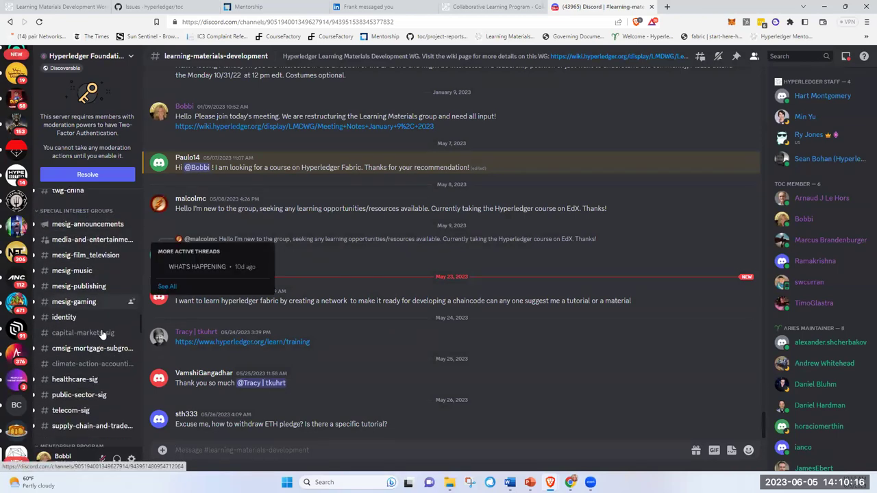
scroll(99, 342, down, 15)
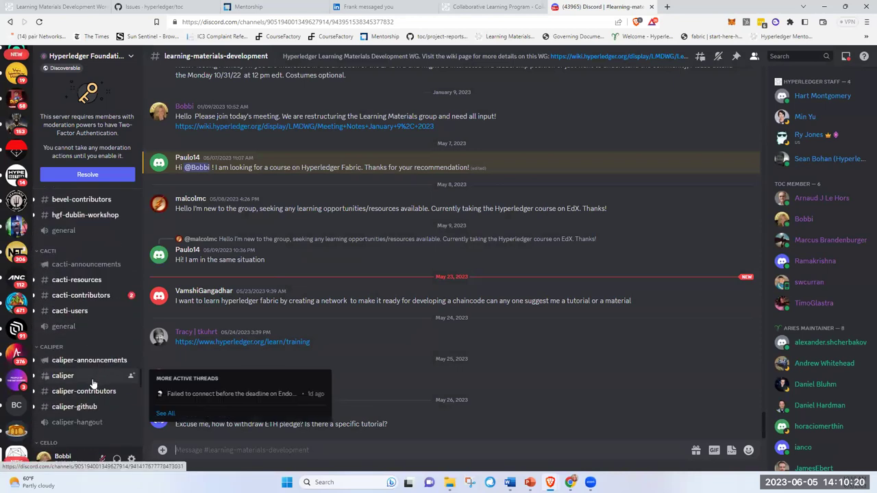
scroll(96, 379, down, 2)
scroll(94, 385, down, 5)
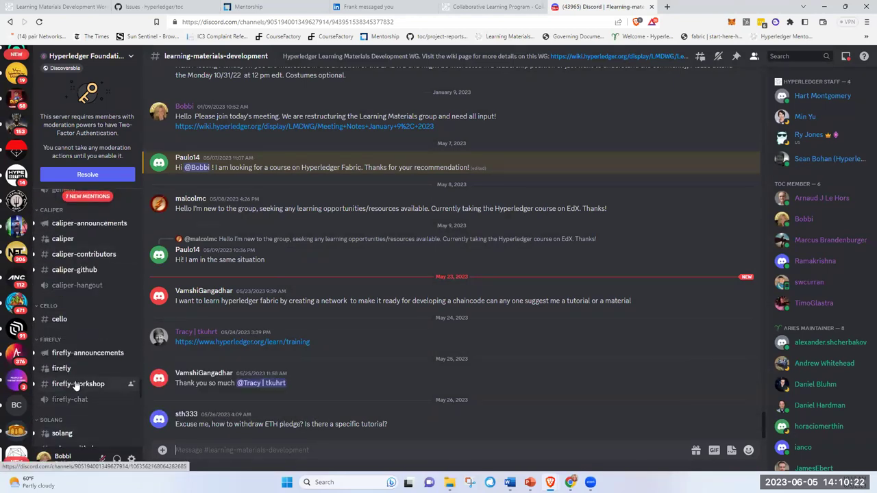
scroll(75, 390, down, 6)
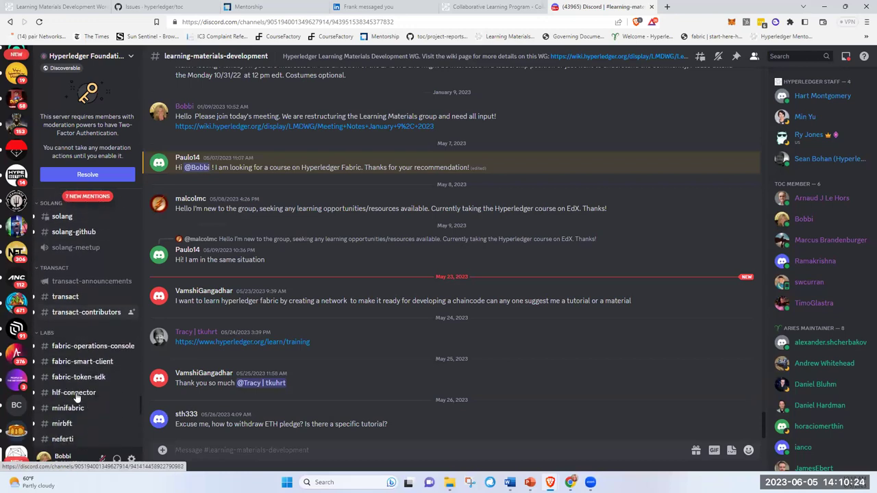
scroll(77, 402, down, 10)
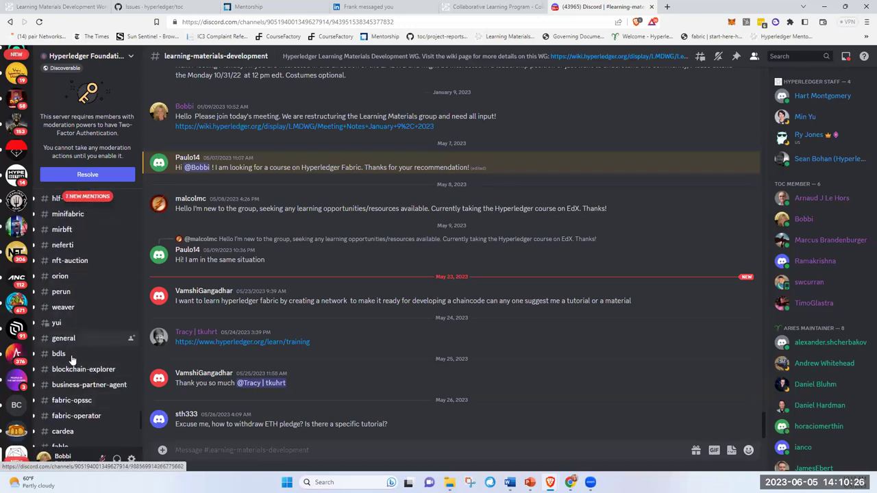
Find the documentation-task-force channel in the server's channel list and open it
scroll(82, 373, up, 15)
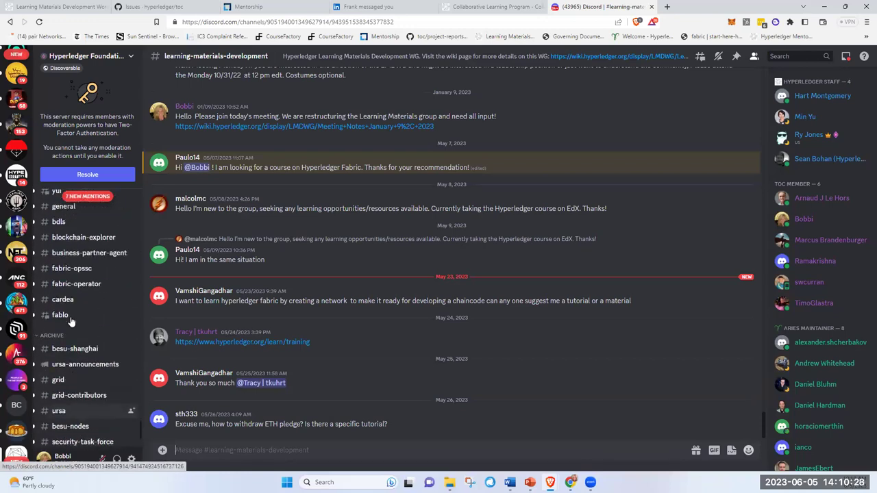
scroll(103, 370, up, 15)
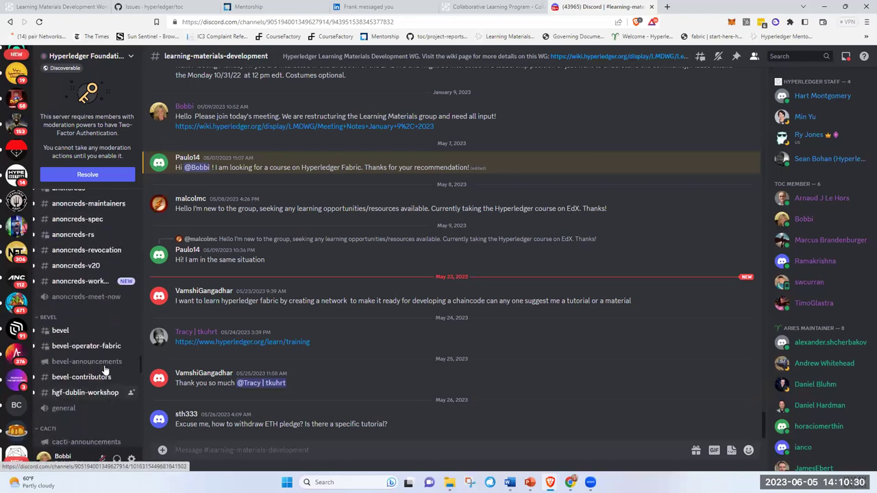
scroll(96, 330, up, 5)
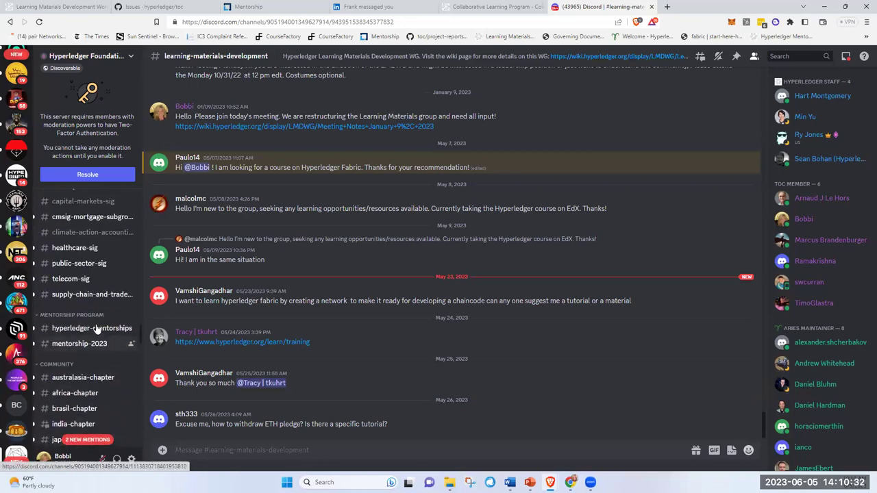
scroll(96, 330, up, 10)
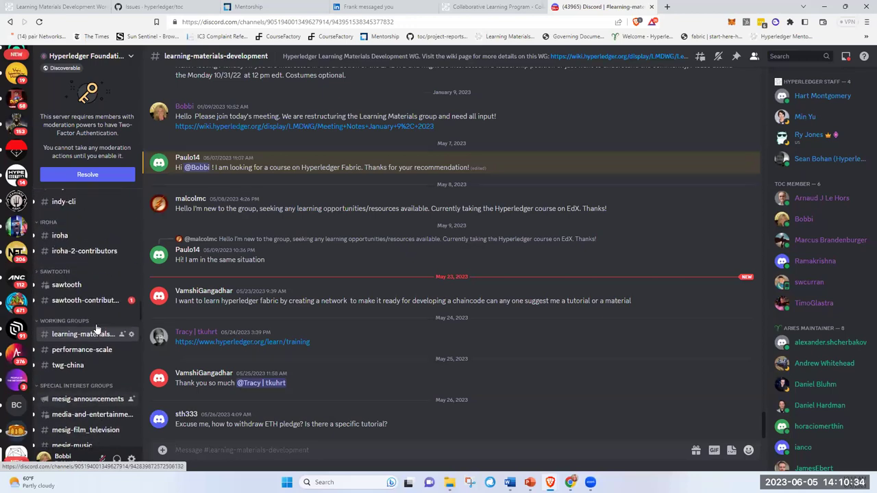
scroll(96, 330, up, 10)
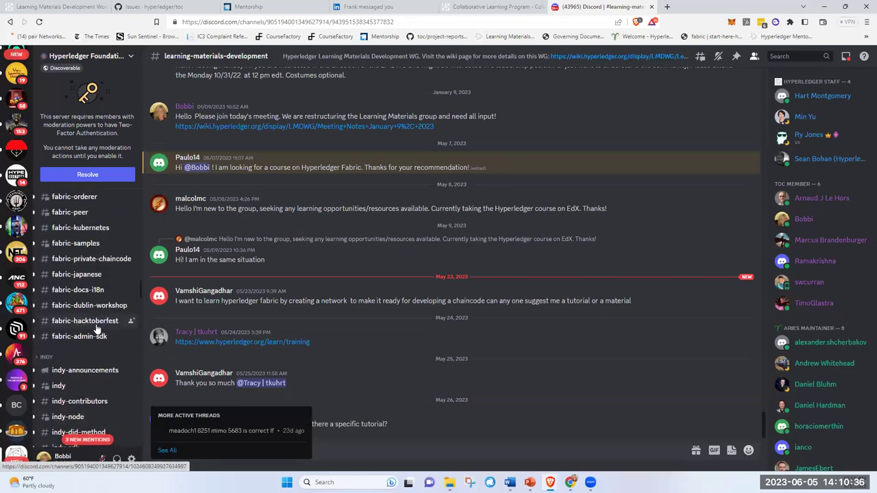
scroll(96, 330, up, 10)
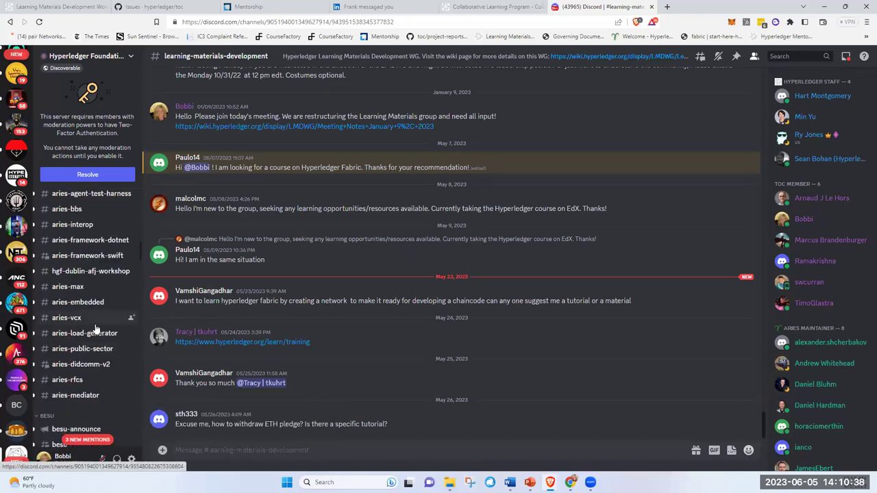
scroll(96, 330, up, 5)
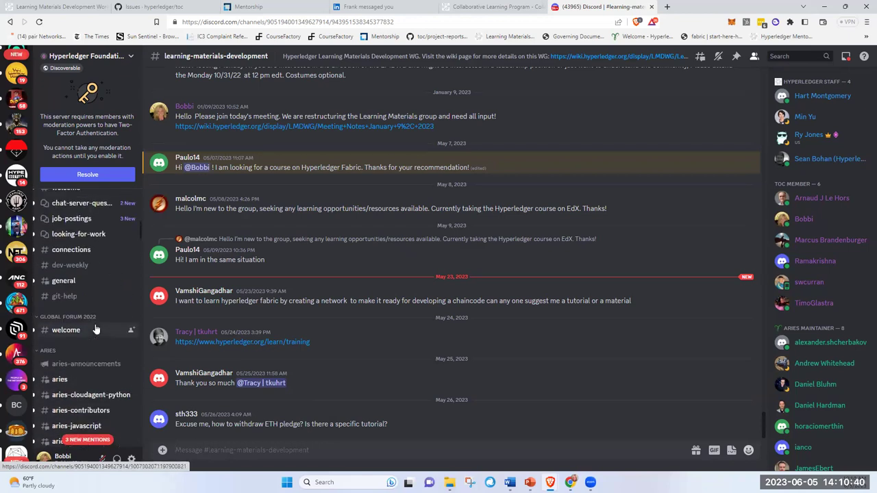
scroll(96, 330, up, 3)
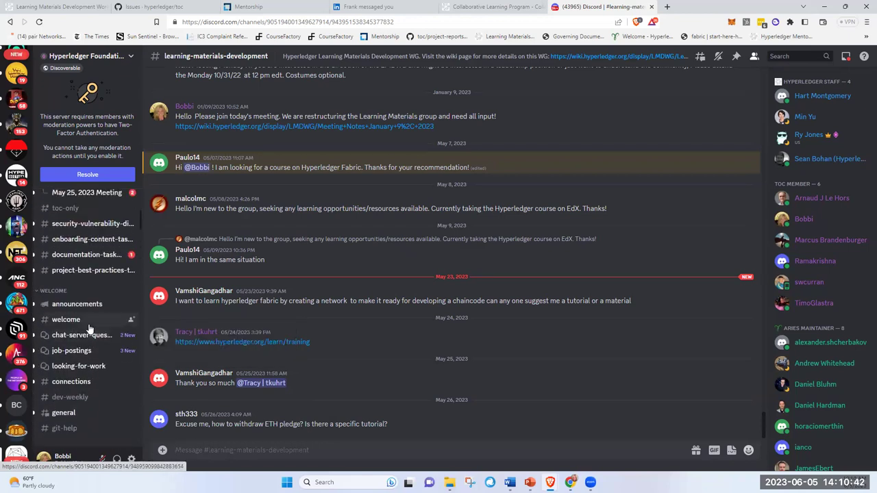
click(80, 257)
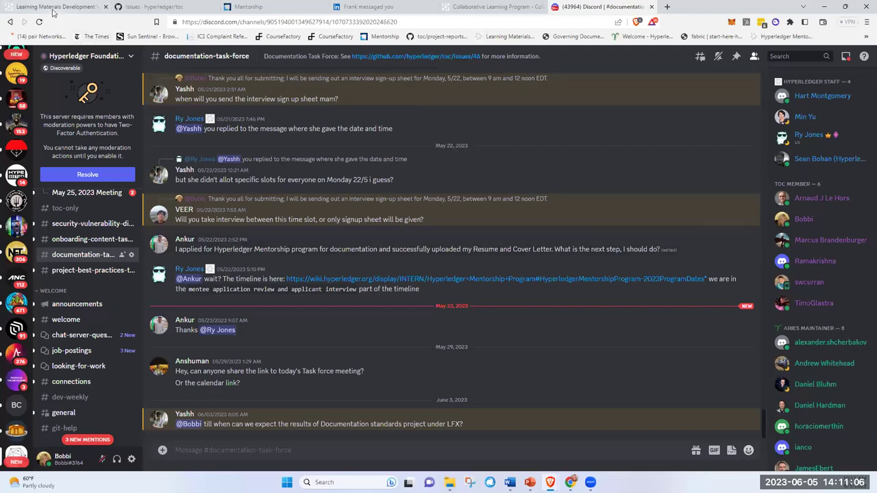
Replace the Discord page with the bookmarked Documentation Task Force wiki page and review its agenda, member list and project focus table
click(864, 37)
click(788, 83)
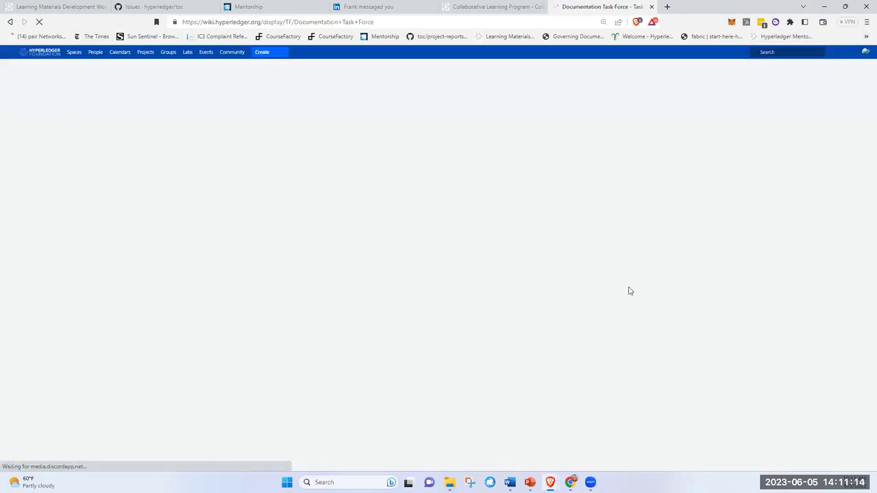
scroll(448, 328, down, 5)
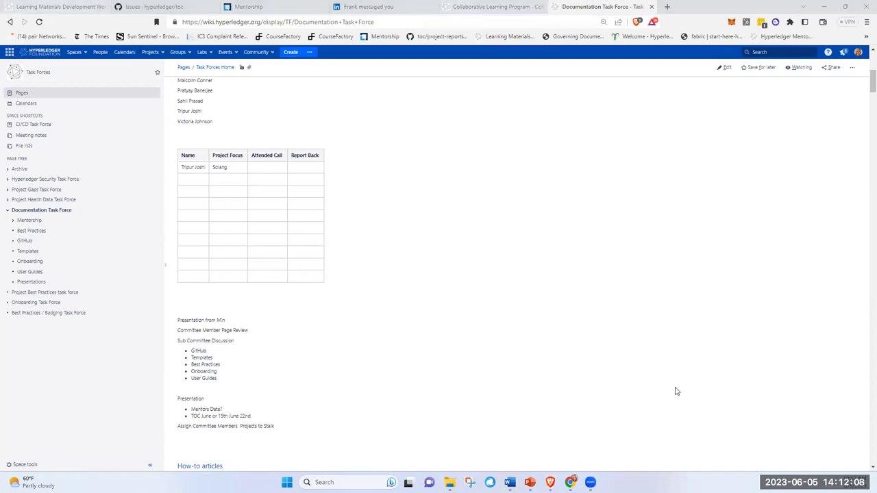
scroll(433, 425, up, 5)
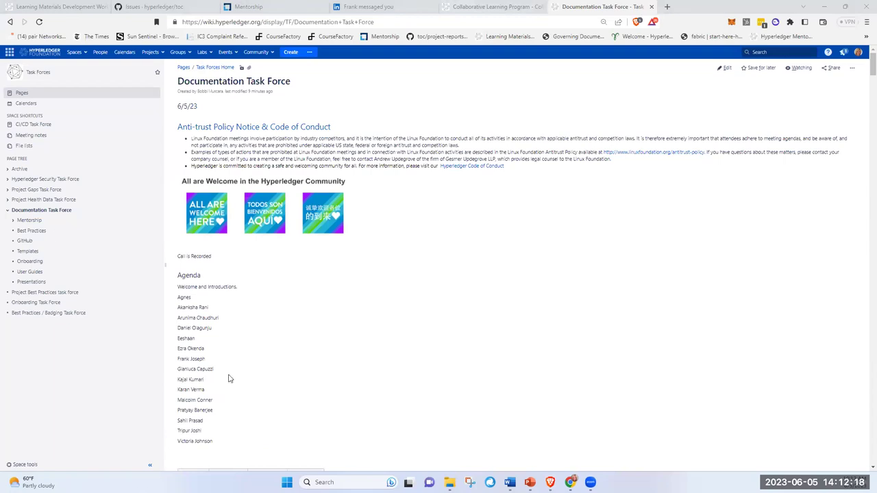
scroll(340, 385, down, 3)
scroll(340, 386, down, 2)
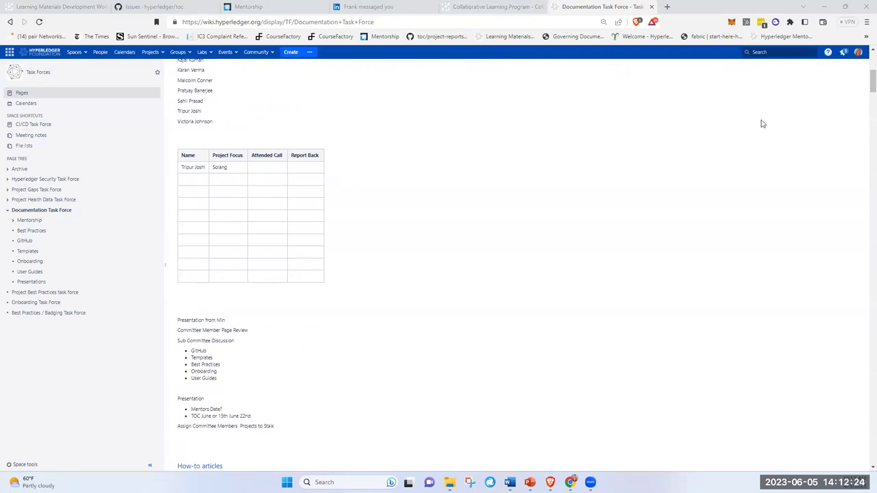
scroll(760, 110, up, 4)
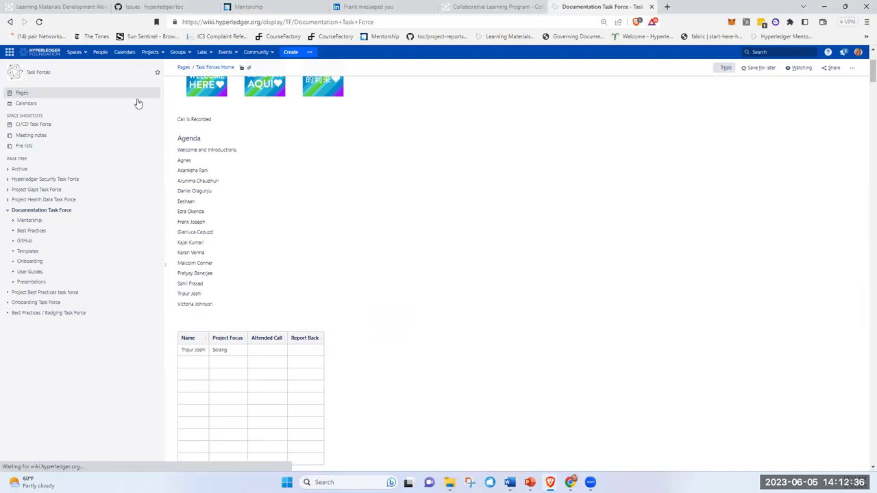
Open the Documentation Task Force page for editing and insert a blank row above the header of the project focus table
key(e)
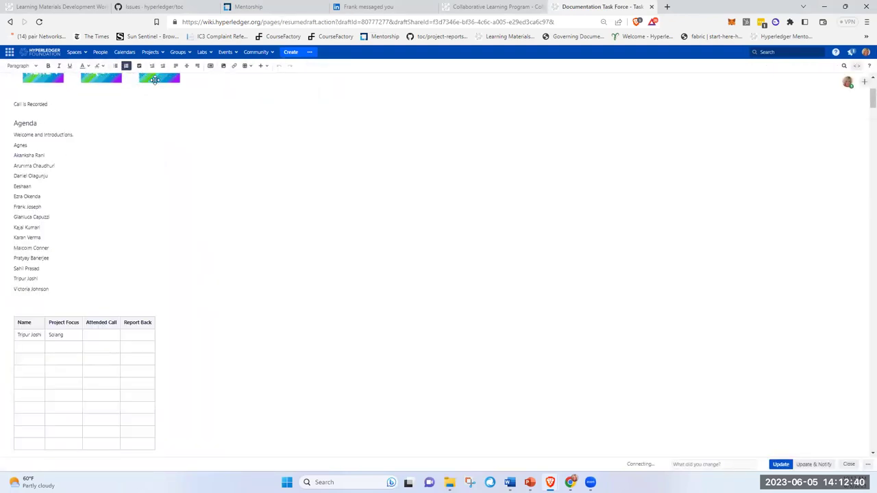
click(71, 365)
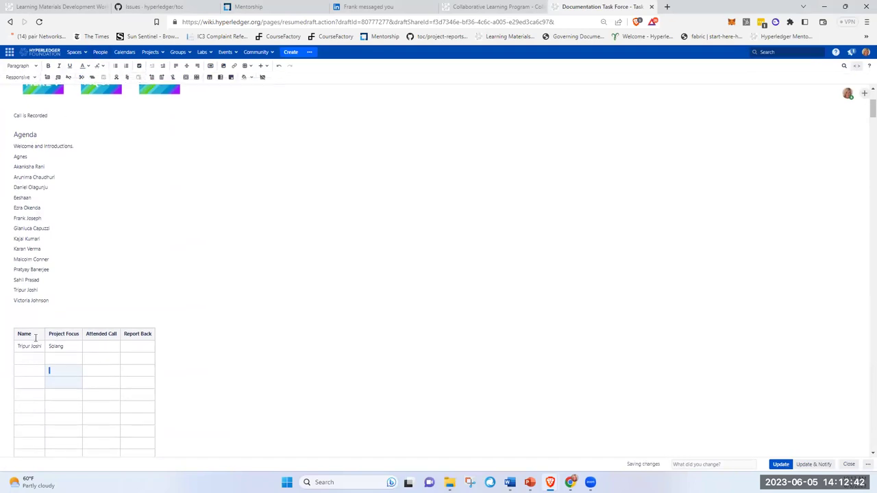
click(47, 79)
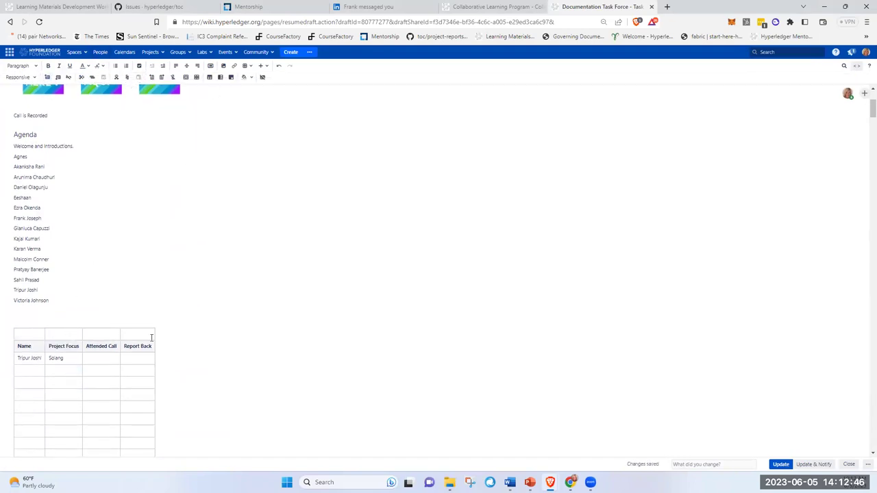
Enter "PROJECT RESEARCH GROUPS" in the first cell of the table's new top row
click(29, 332)
right_click(29, 332)
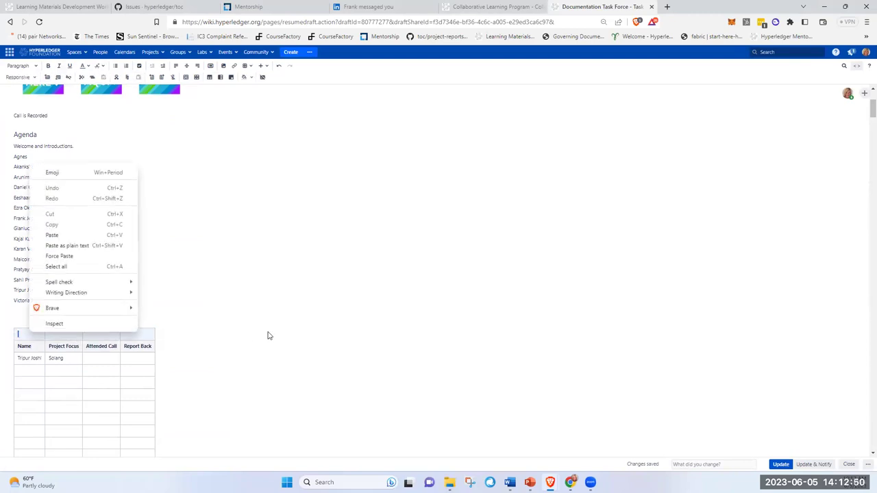
click(267, 335)
click(26, 334)
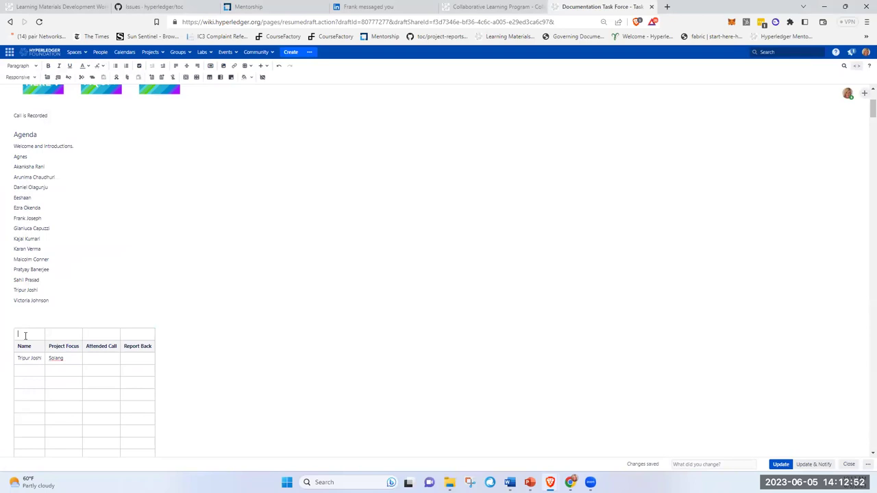
text(Pro)
text(JECT RESE)
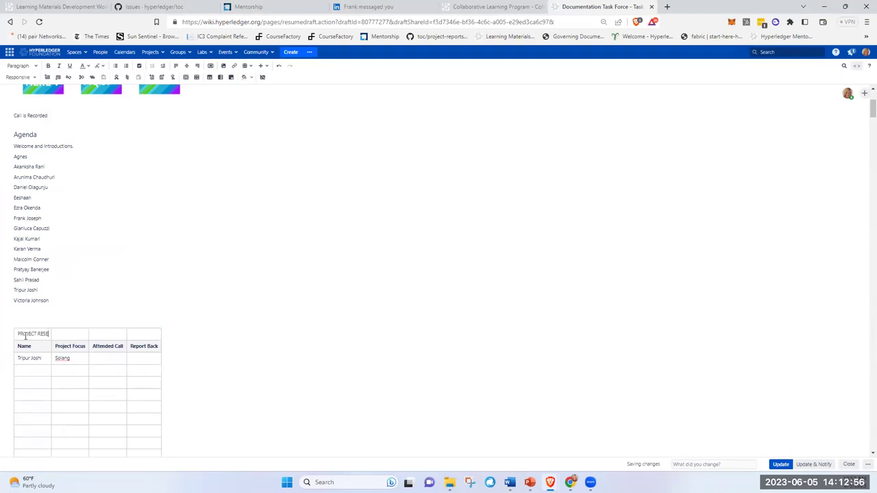
text(ARCH)
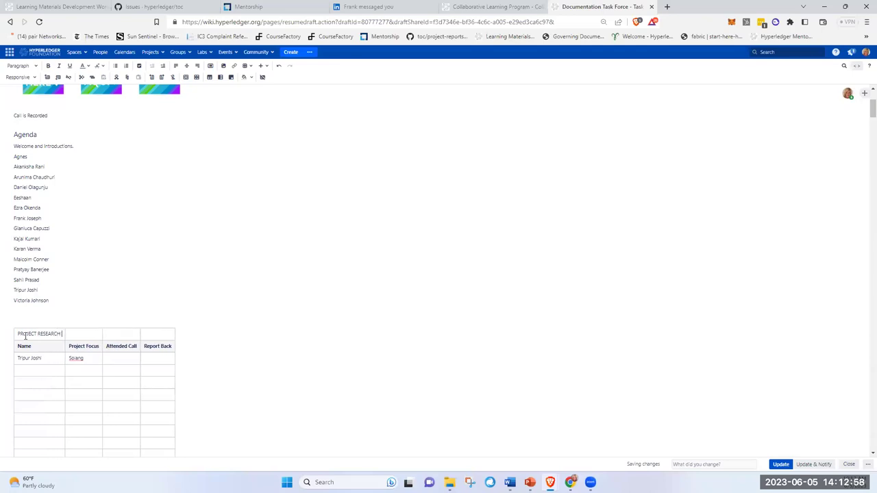
text( GROUPS)
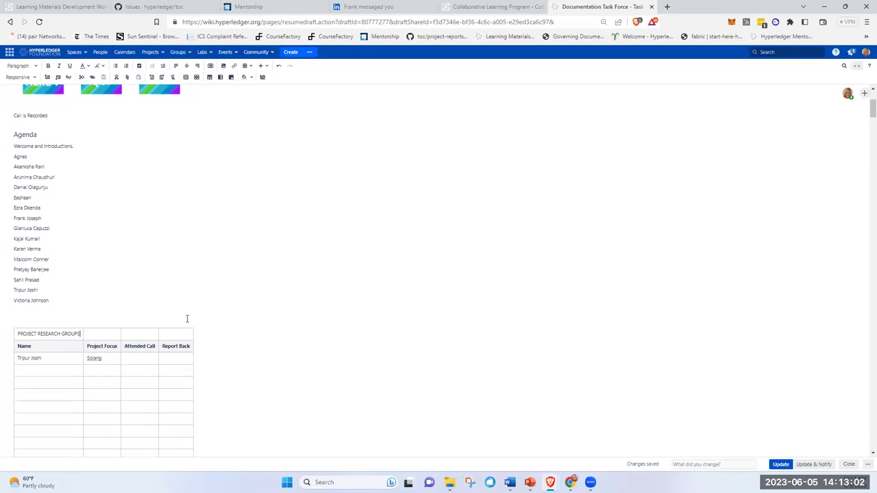
Merge the four cells of the "PROJECT RESEARCH GROUPS" row and publish the updated page
key(shift+Up)
key(shift+Up)
key(shift+Up)
key(shift+Up)
key(shift+Up)
key(shift+Up)
key(shift+Up)
key(shift+Up)
key(shift+Up)
key(shift+Up)
key(shift+Up)
key(shift+Up)
key(shift+Up)
key(shift+Up)
key(shift+Up)
key(shift+Up)
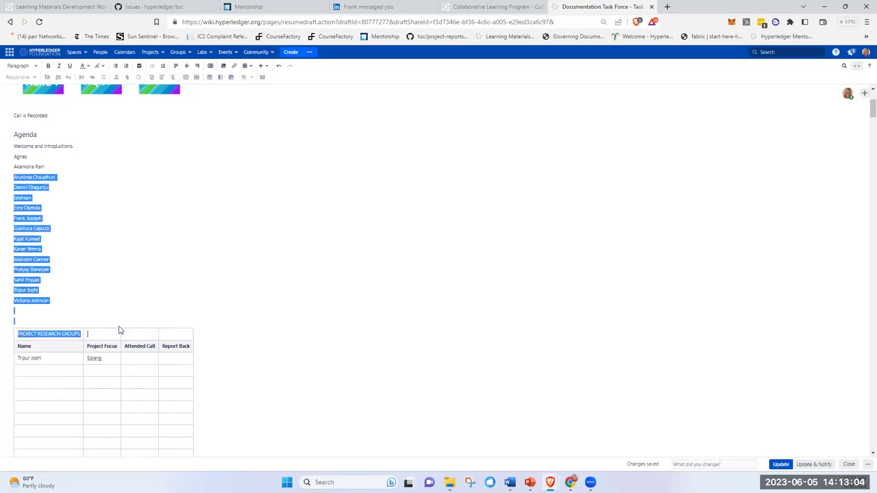
click(76, 330)
drag(79, 330, 175, 331)
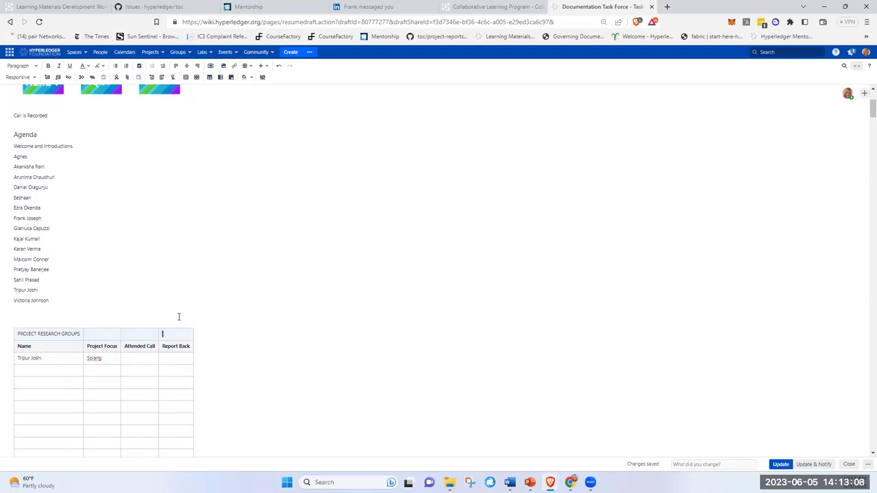
click(184, 77)
click(287, 289)
click(780, 465)
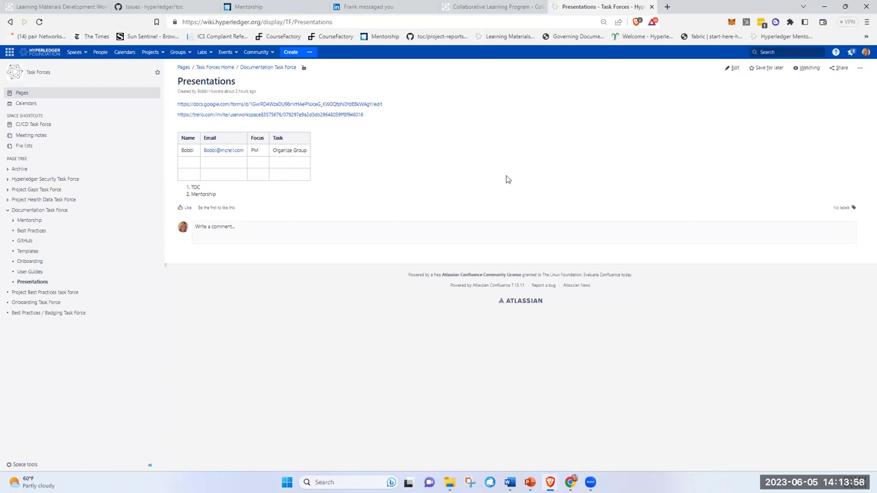
Follow the Trello workspace invite link on the Presentations page and log in to Trello with the account e-mail
click(313, 115)
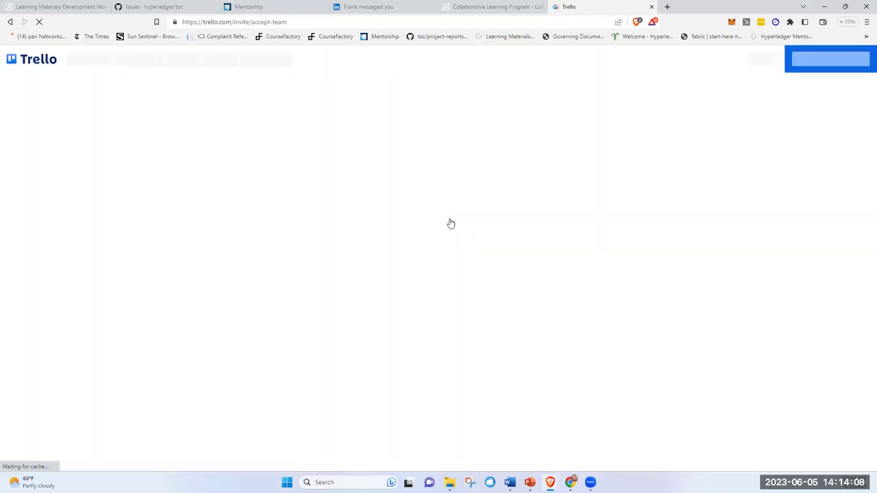
click(480, 186)
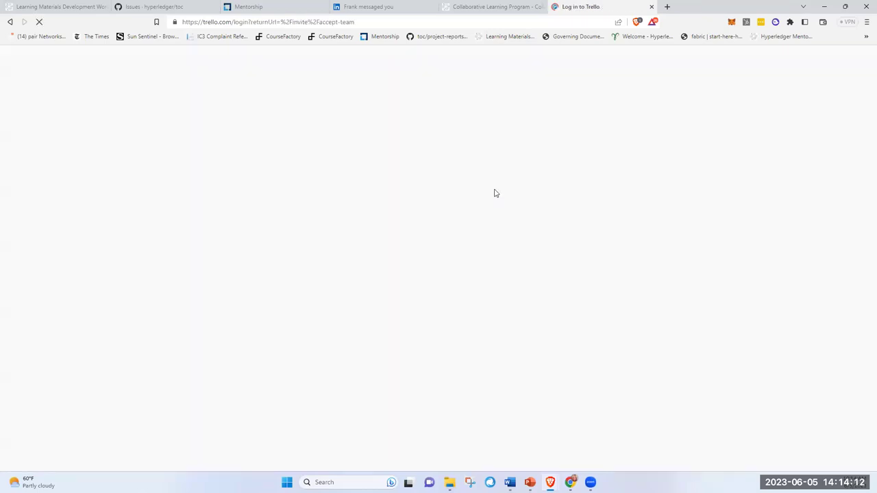
click(427, 151)
click(437, 174)
click(440, 181)
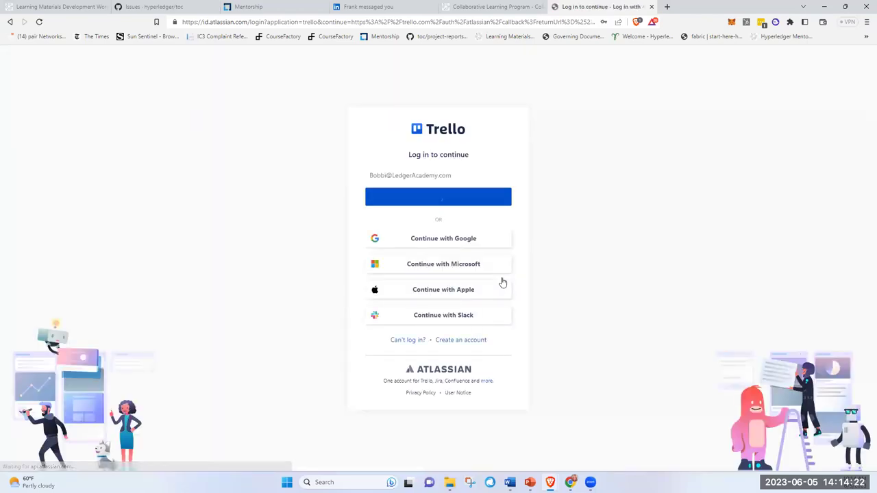
click(491, 204)
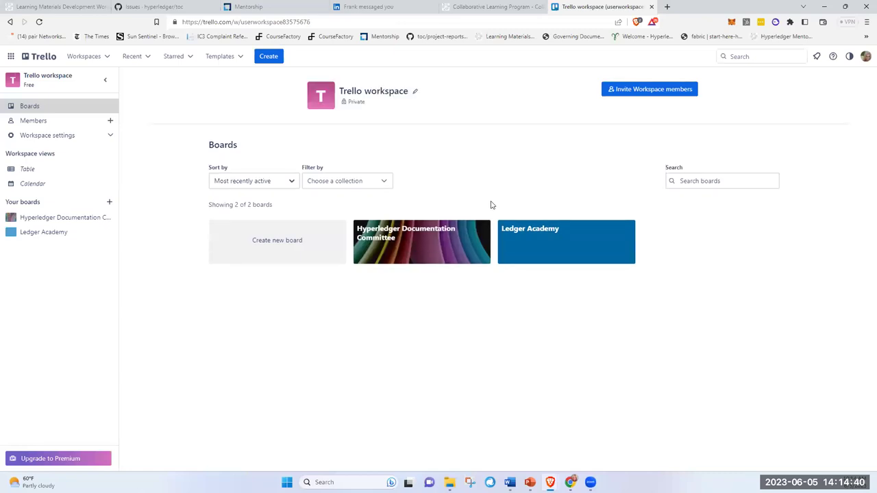
Open the Hyperledger Documentation Committee board and add a card titled "Fabric Suggestions" to the Github list
click(398, 400)
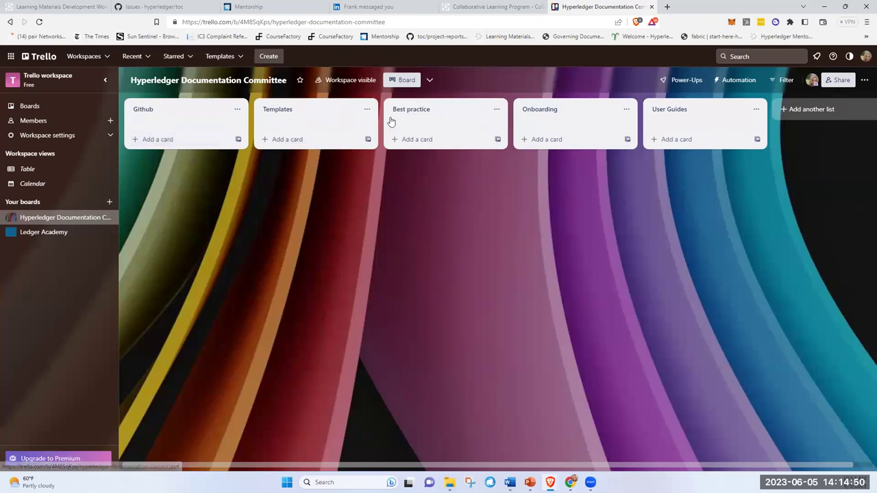
click(155, 139)
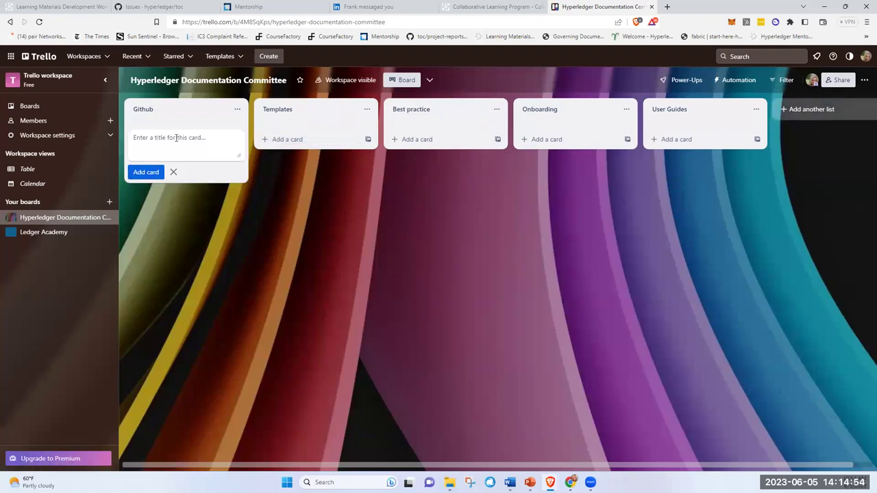
text(Fabric Suggestions)
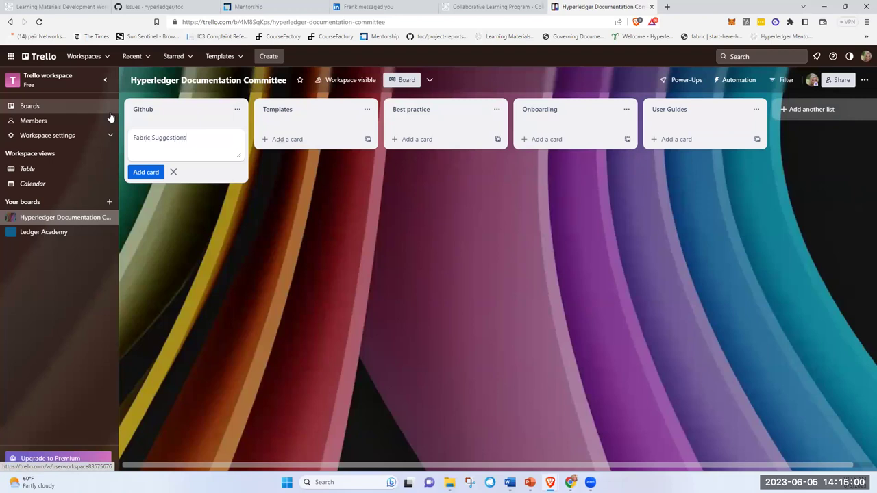
click(237, 109)
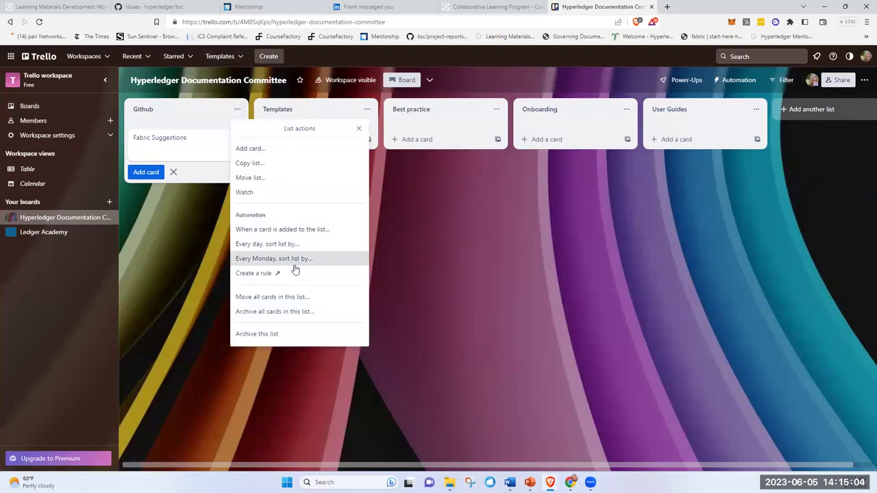
click(195, 142)
click(362, 299)
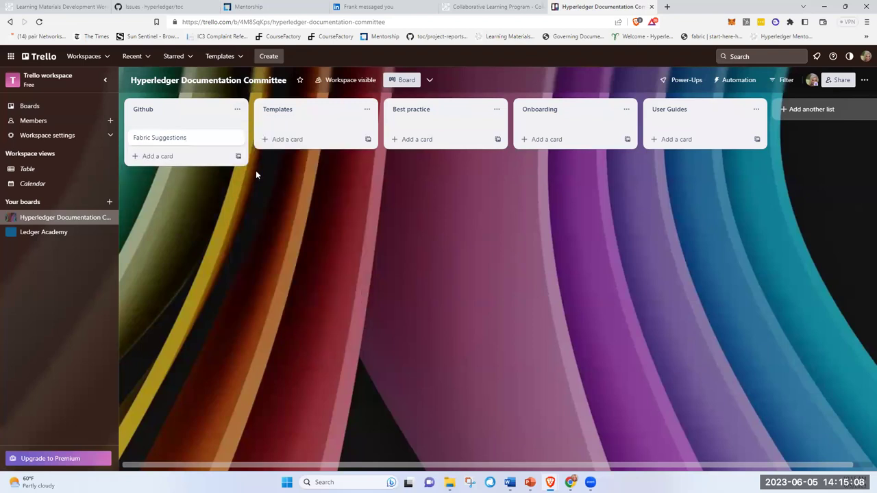
click(176, 114)
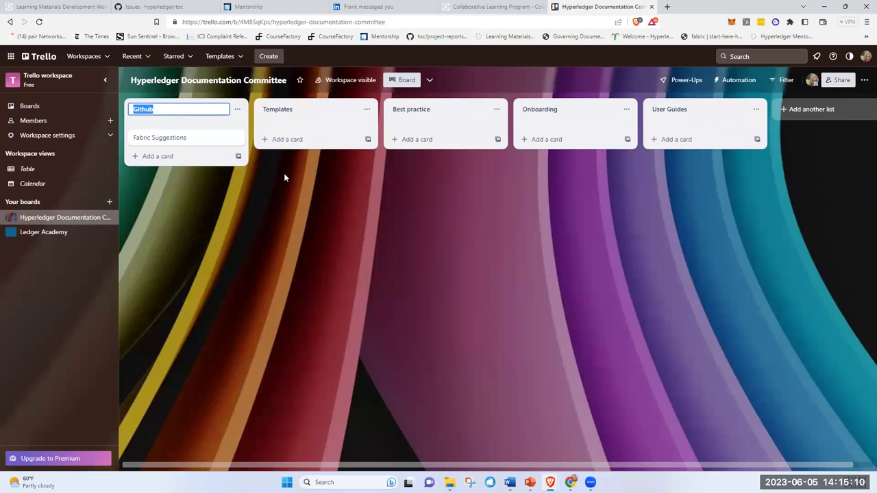
key(Return)
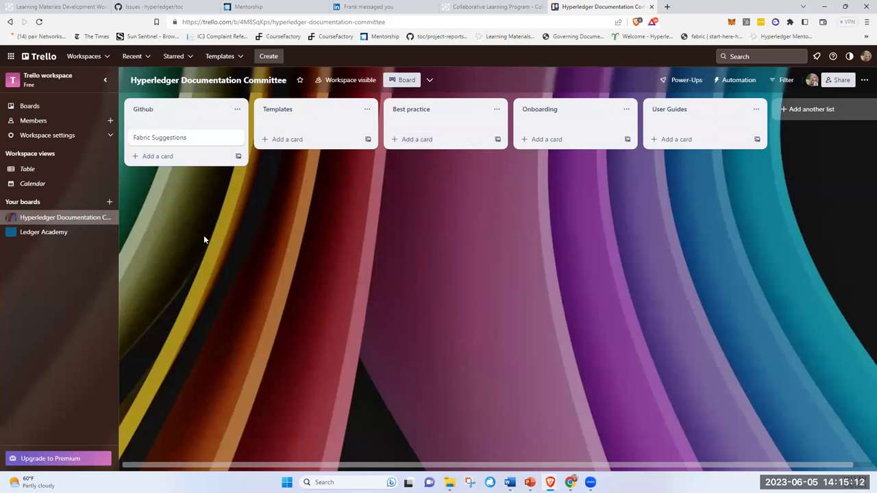